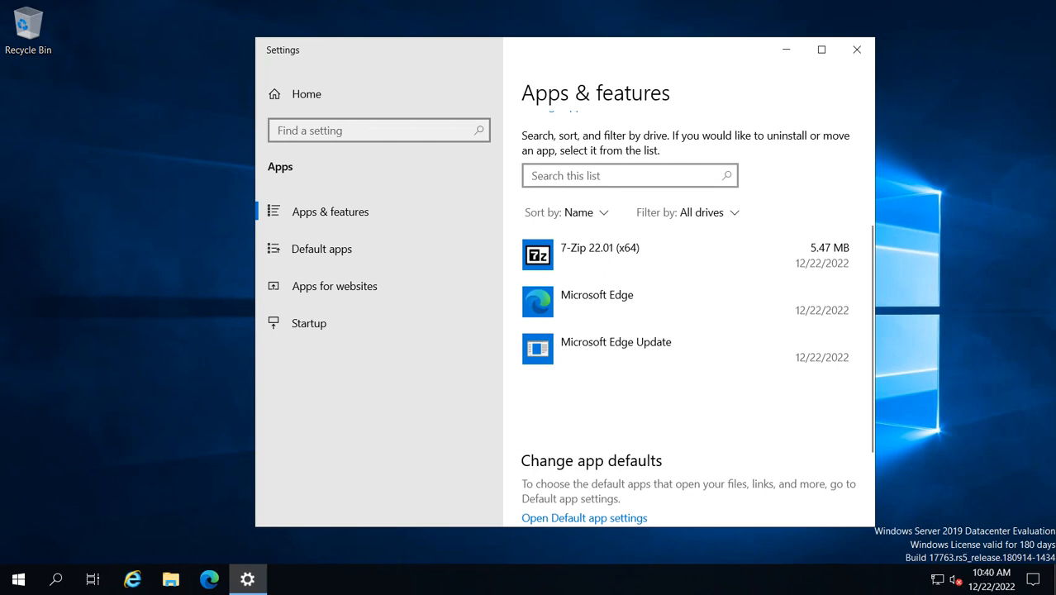
# Close Settings, open Edge and search the web for openjdk download.
pyautogui.click(857, 50)
pyautogui.click(209, 579)
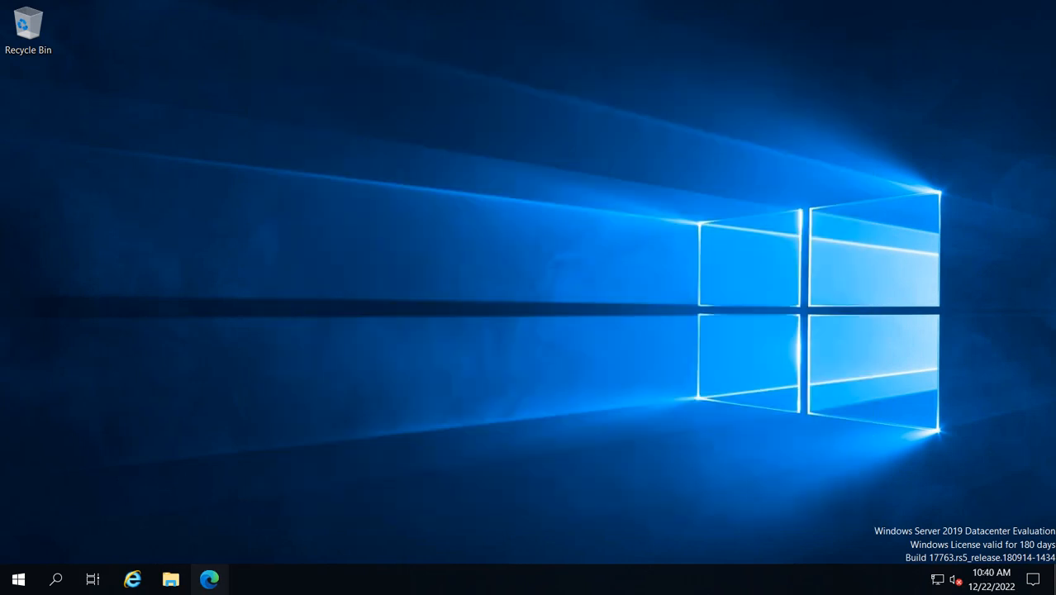
pyautogui.write('ope')
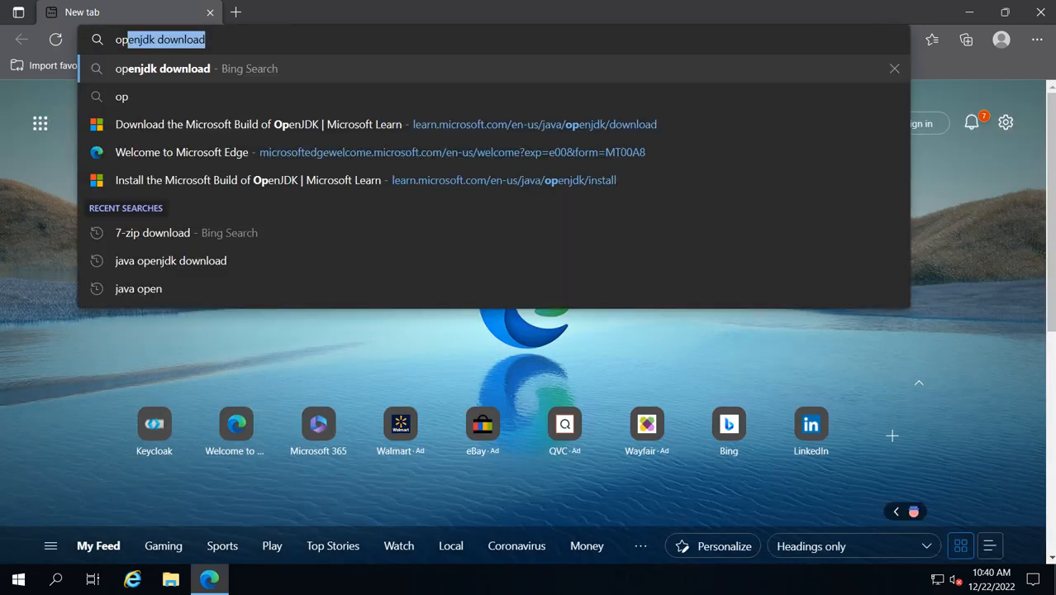
pyautogui.write('njdk')
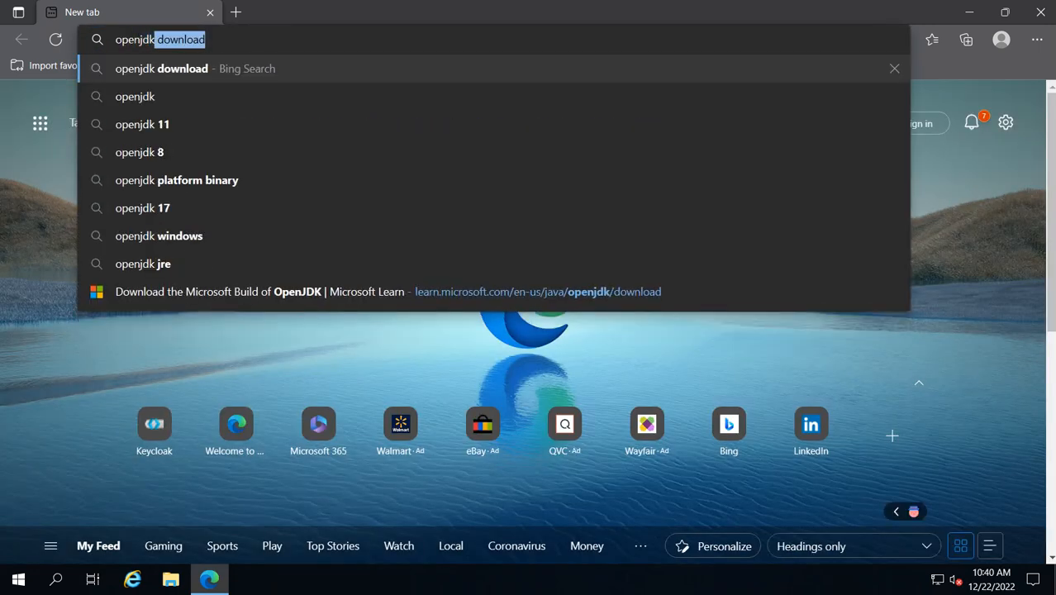
pyautogui.press('Return')
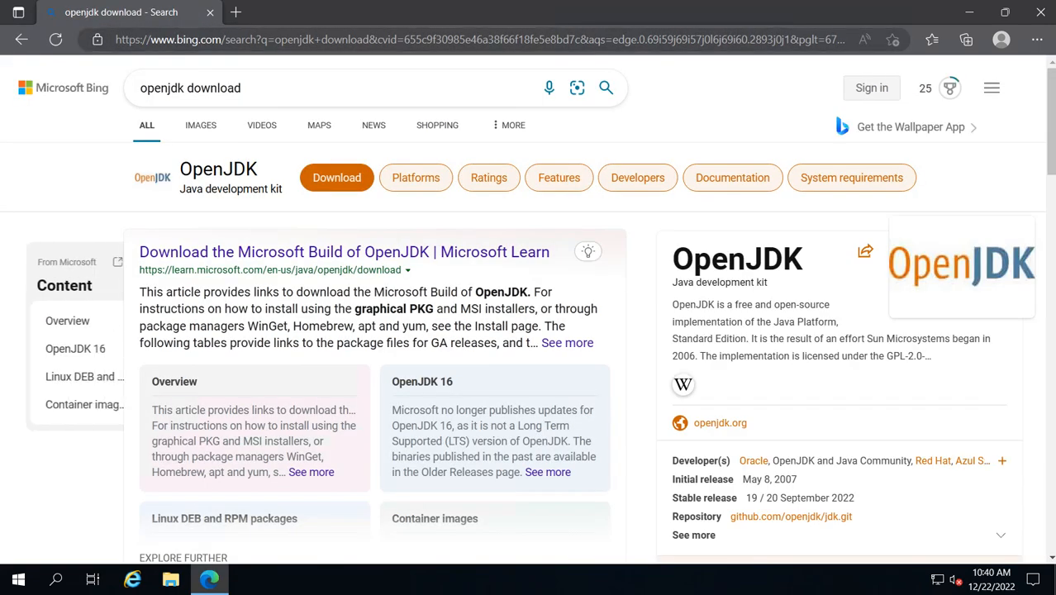
# Open the Microsoft Learn OpenJDK download page and download the Windows x64 MSI microsoft-jdk-17.0.5-windows-x64.msi.
pyautogui.click(343, 252)
pyautogui.scroll(-5, 537, 438)
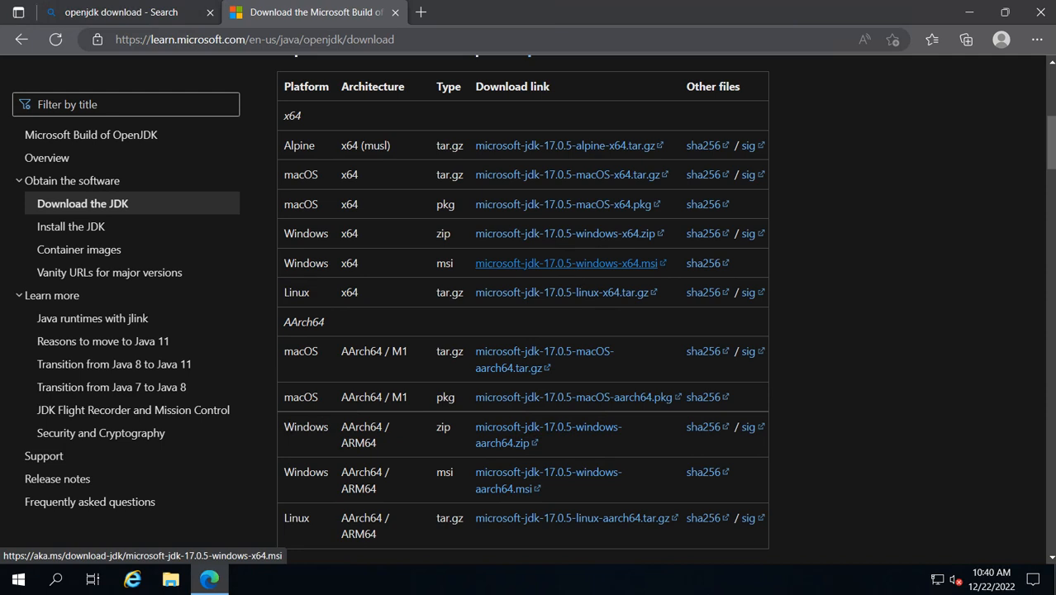
pyautogui.click(566, 262)
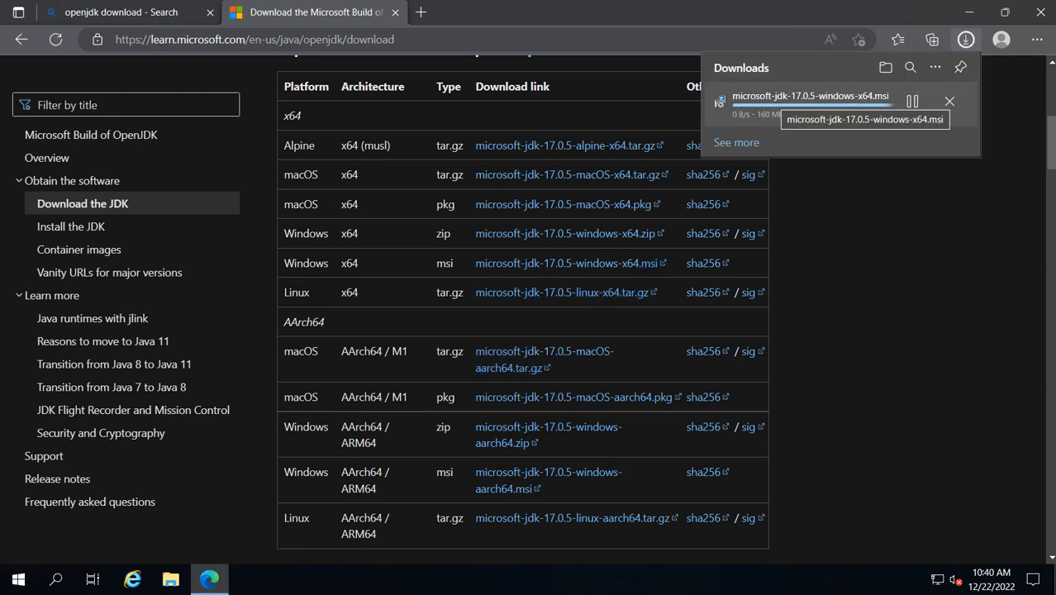
# Run the downloaded JDK installer and accept the terms of the license agreement.
pyautogui.click(746, 108)
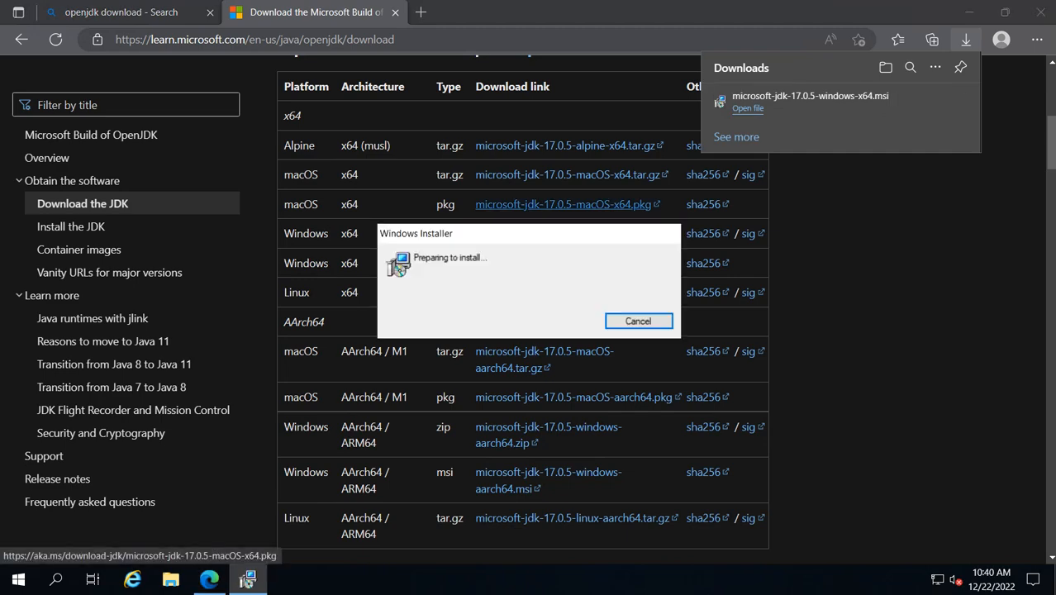
pyautogui.click(609, 411)
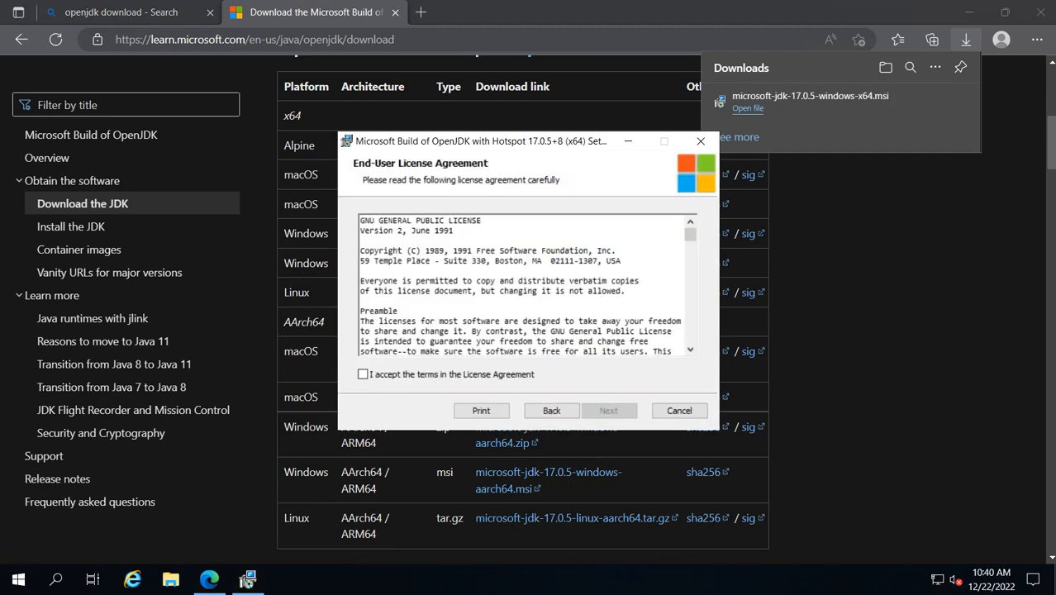
pyautogui.click(362, 374)
pyautogui.click(609, 410)
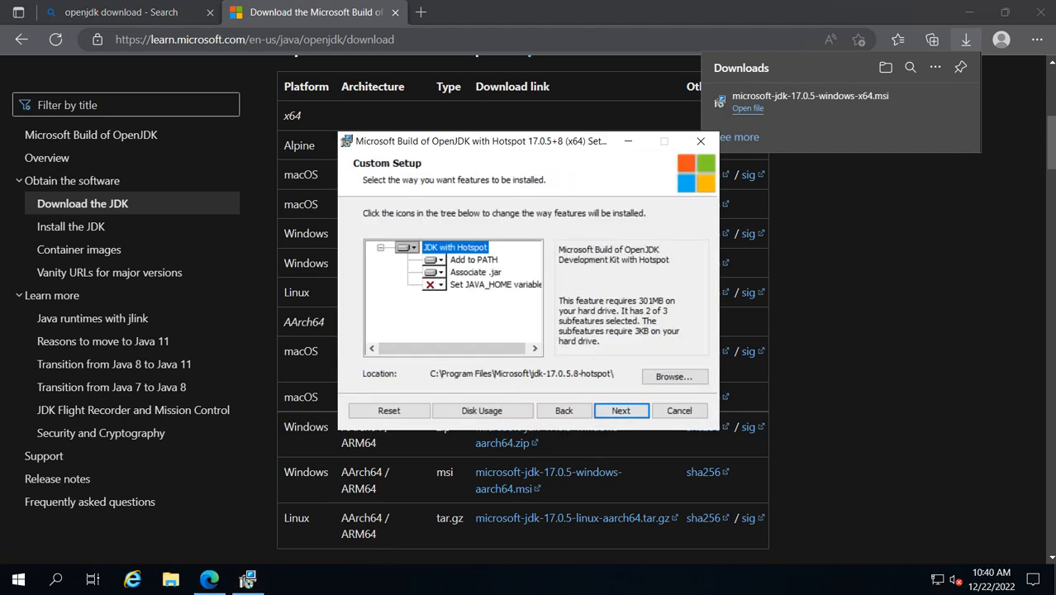
# Enable the Set JAVA_HOME variable feature in Custom Setup and complete the JDK installation.
pyautogui.click(433, 284)
pyautogui.click(496, 301)
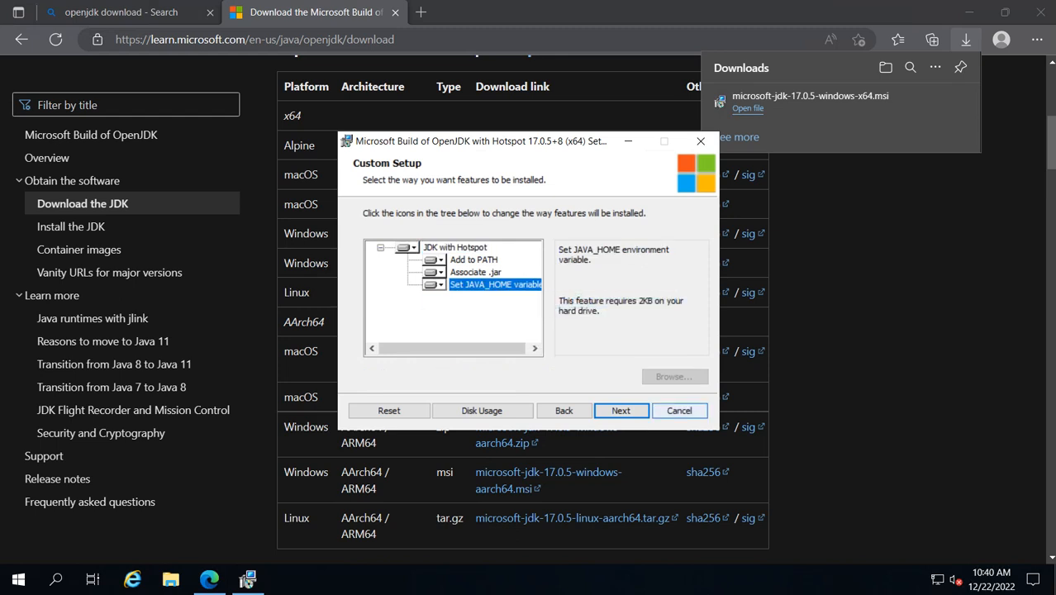
pyautogui.press('Return')
pyautogui.press('Return')
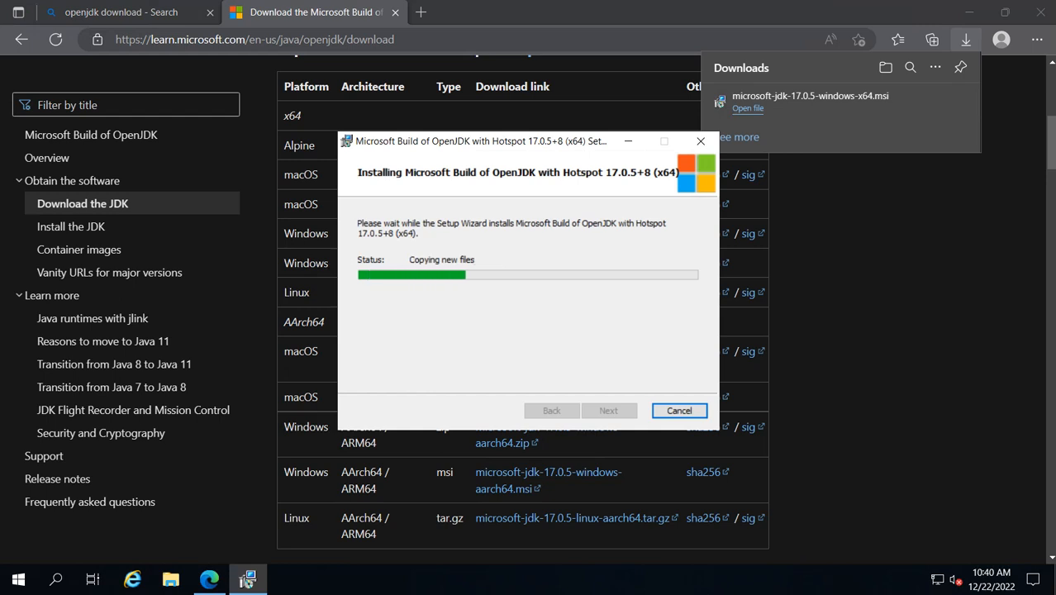
pyautogui.press('Return')
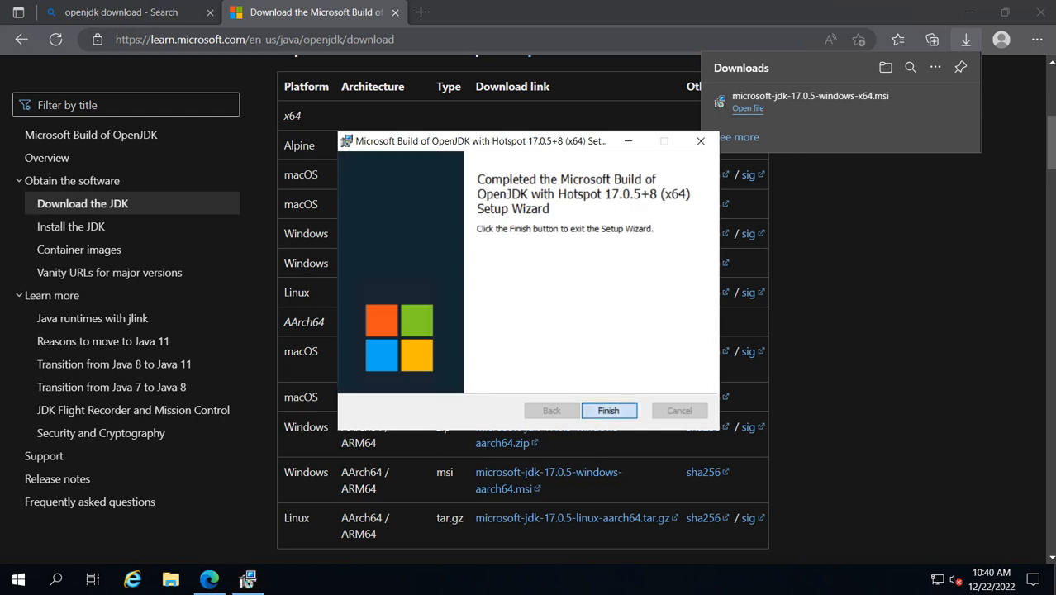
# Open keycloak.org in a new tab and download the Keycloak 20.0.2 server ZIP from Downloads.
pyautogui.hotkey('ctrl', 't')
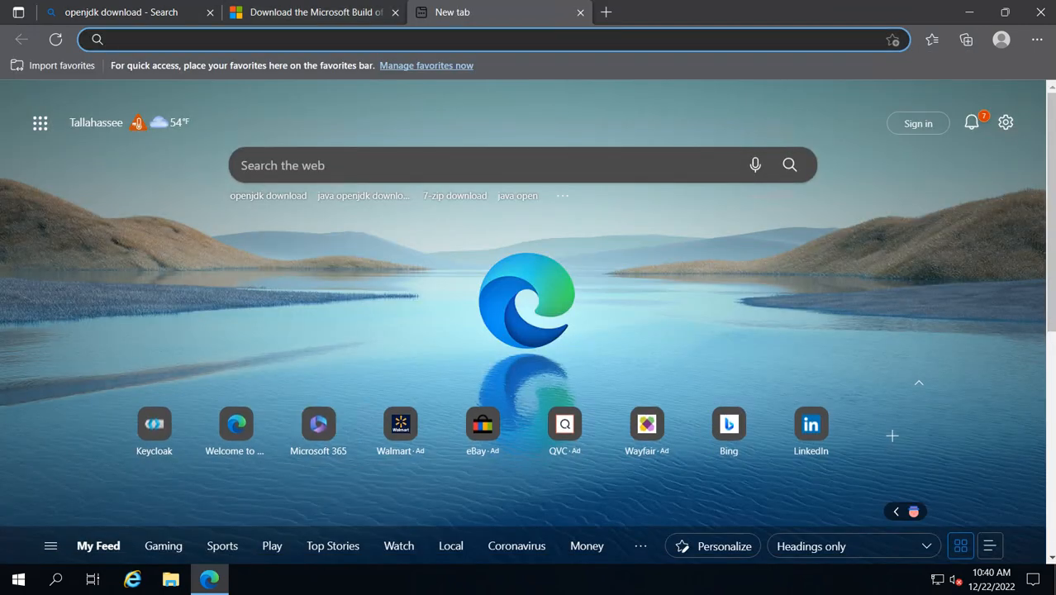
pyautogui.write('keyc')
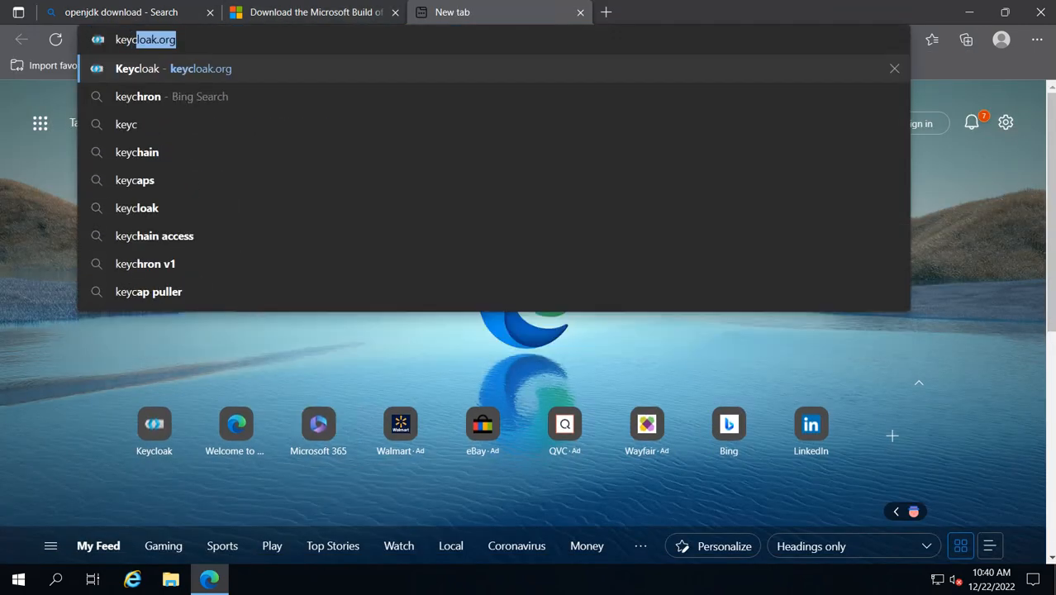
pyautogui.press('Return')
pyautogui.click(357, 84)
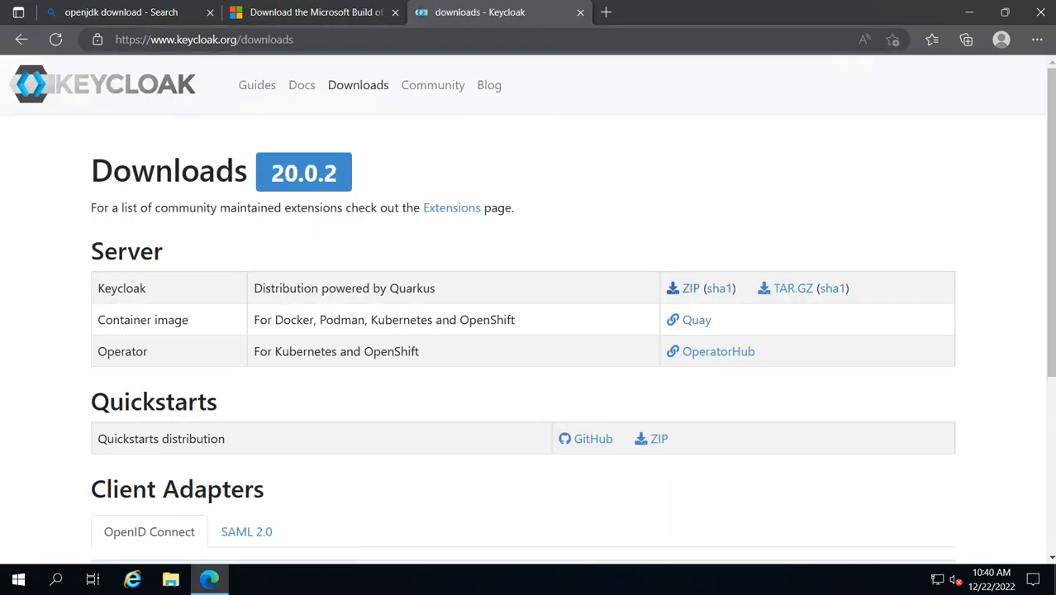
pyautogui.click(688, 288)
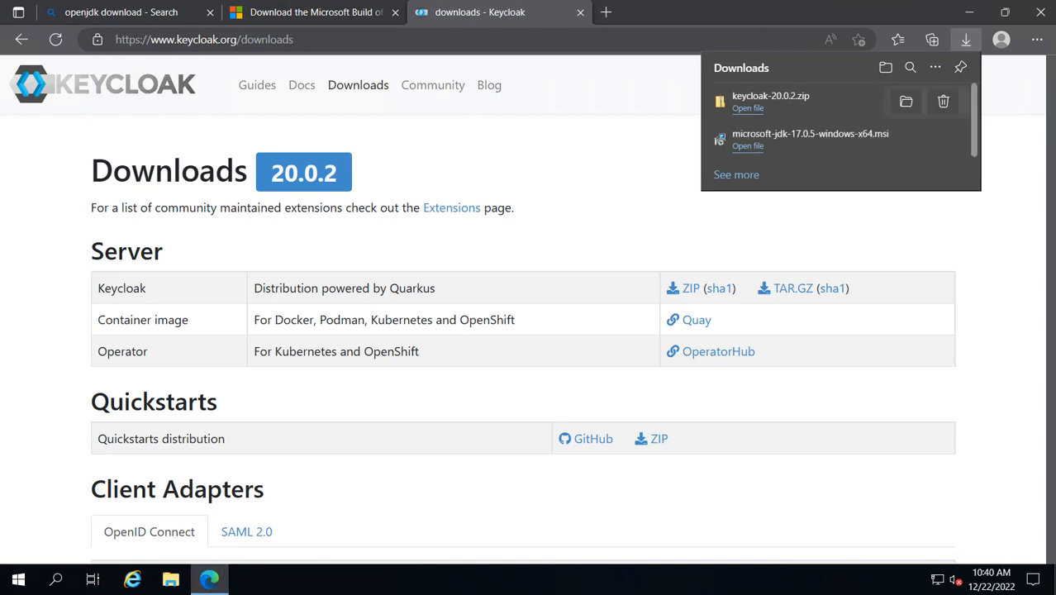
# Show the download in its folder and extract keycloak-20.0.2.zip to a keycloak-20.0.2 folder with 7-Zip.
pyautogui.click(925, 101)
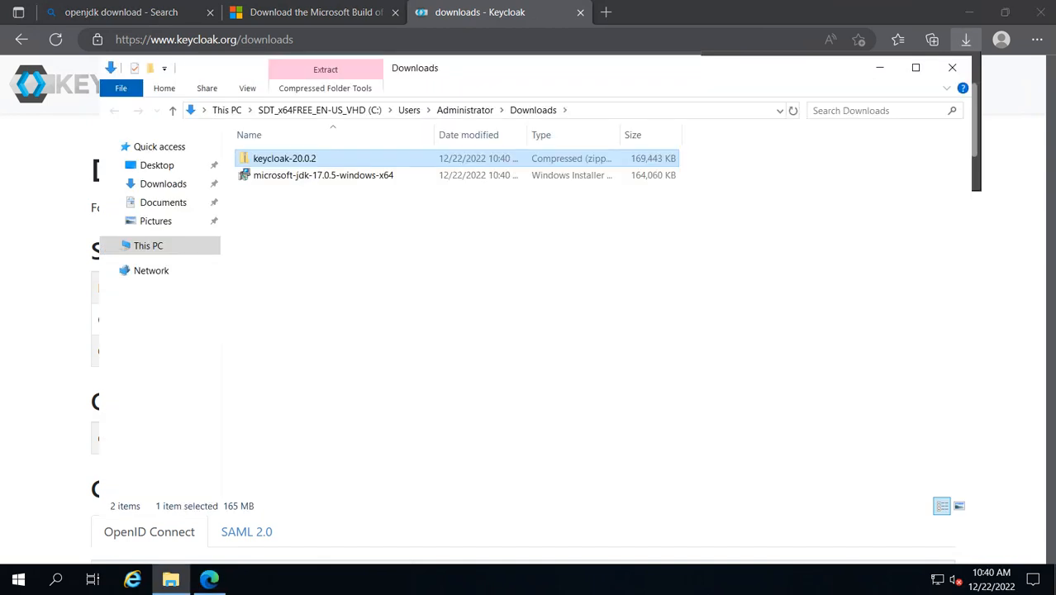
pyautogui.rightClick(306, 160)
pyautogui.moveTo(364, 228)
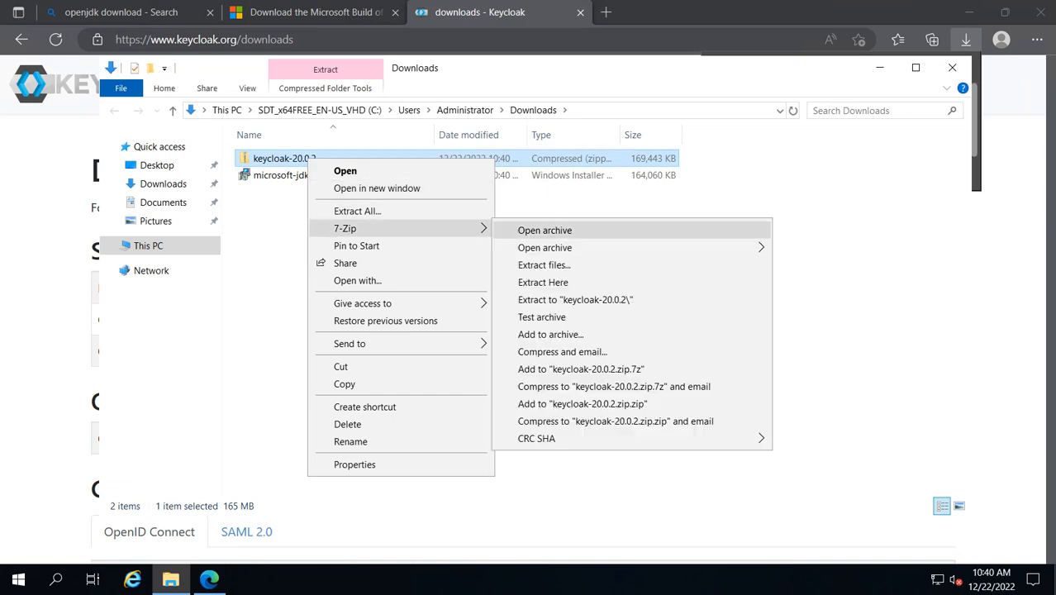
pyautogui.click(578, 299)
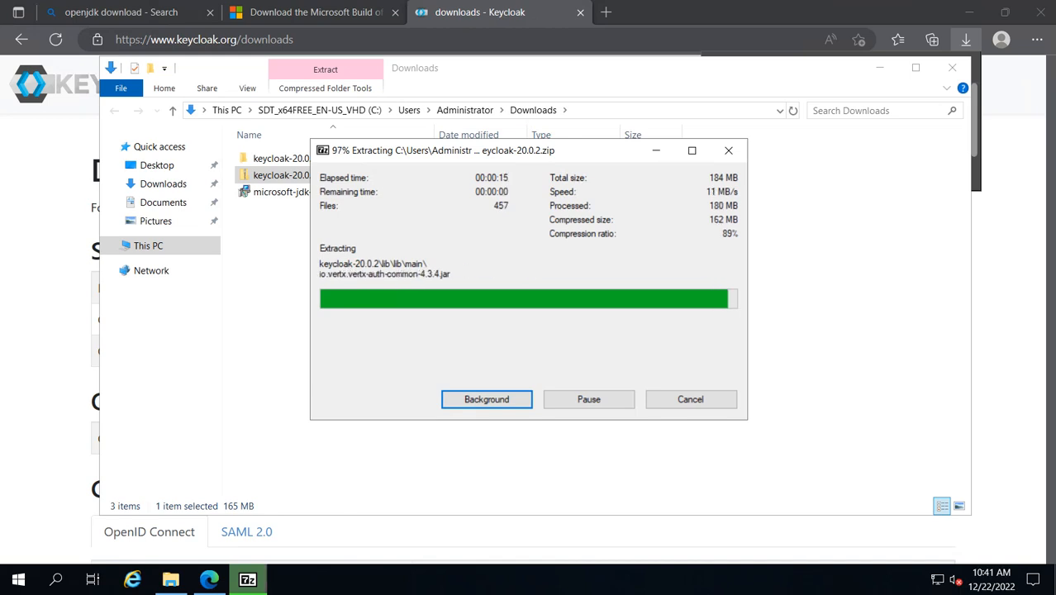
# Paste the extracted keycloak-20.0.2 folder into the root of the Keycloak (E:) drive.
pyautogui.doubleClick(281, 158)
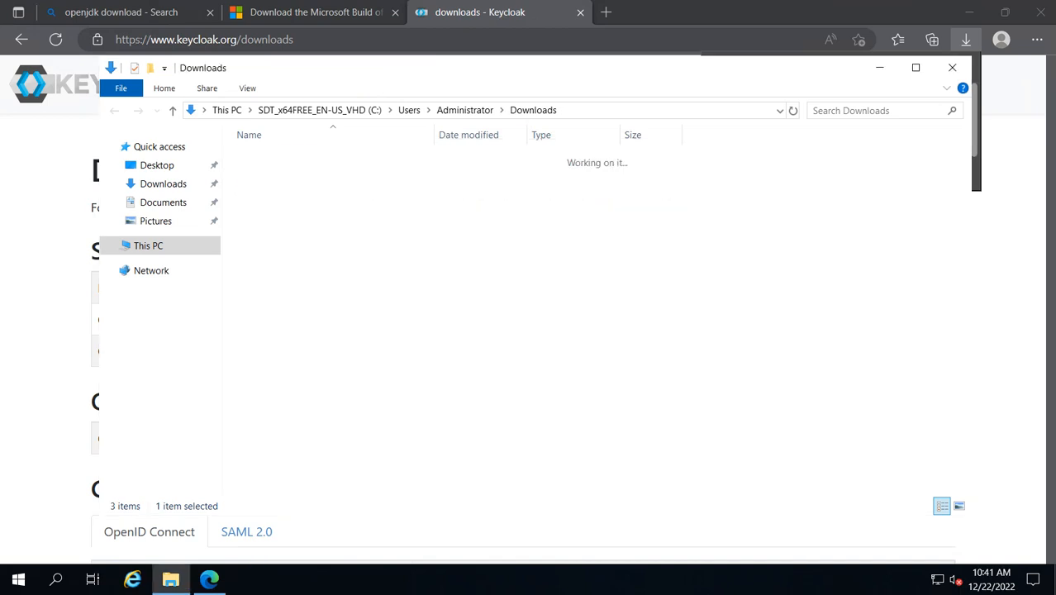
pyautogui.click(533, 110)
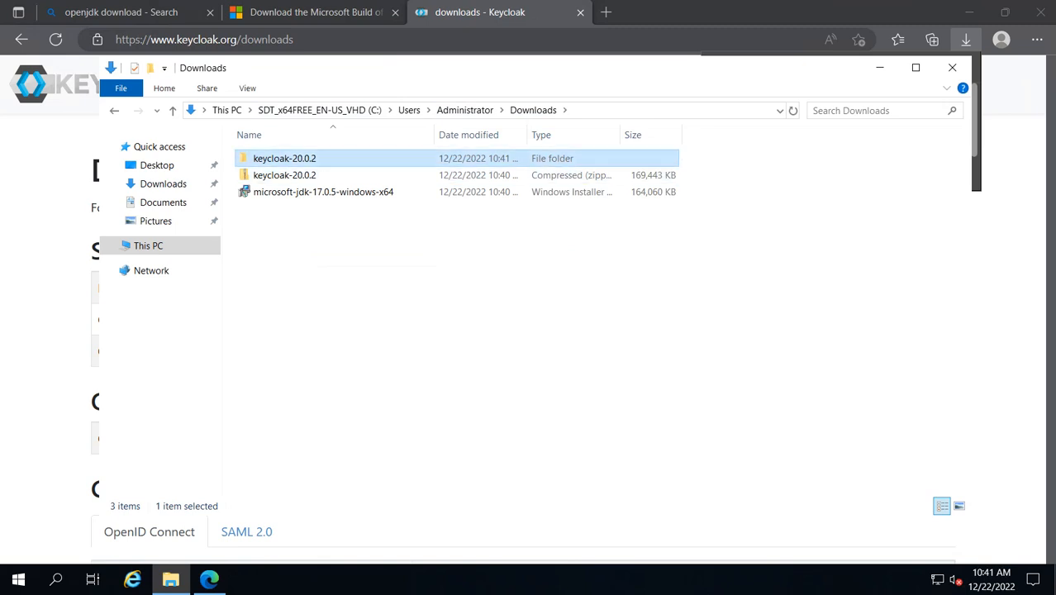
pyautogui.click(149, 245)
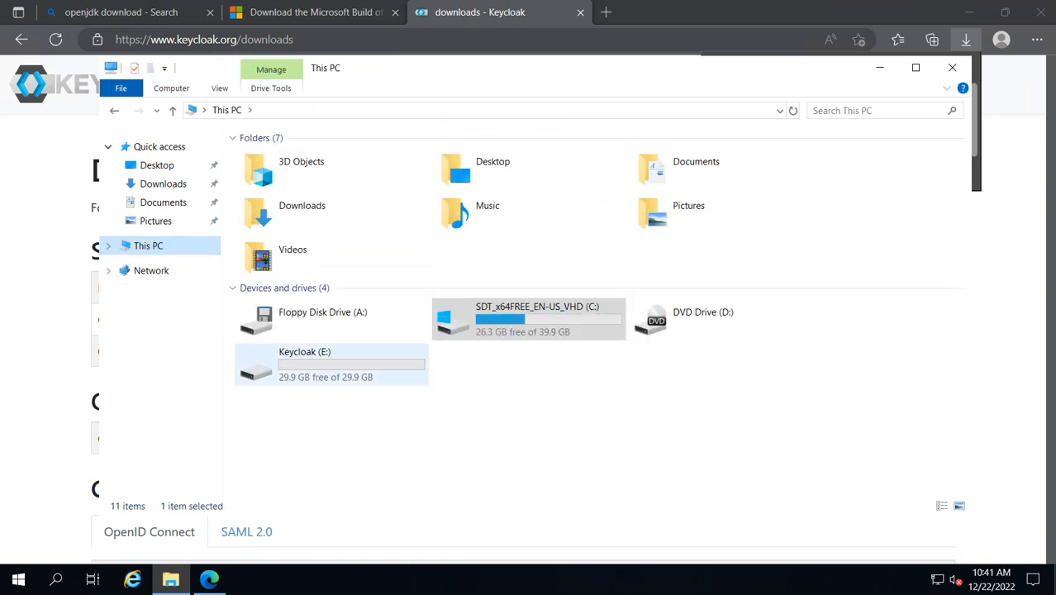
pyautogui.doubleClick(332, 365)
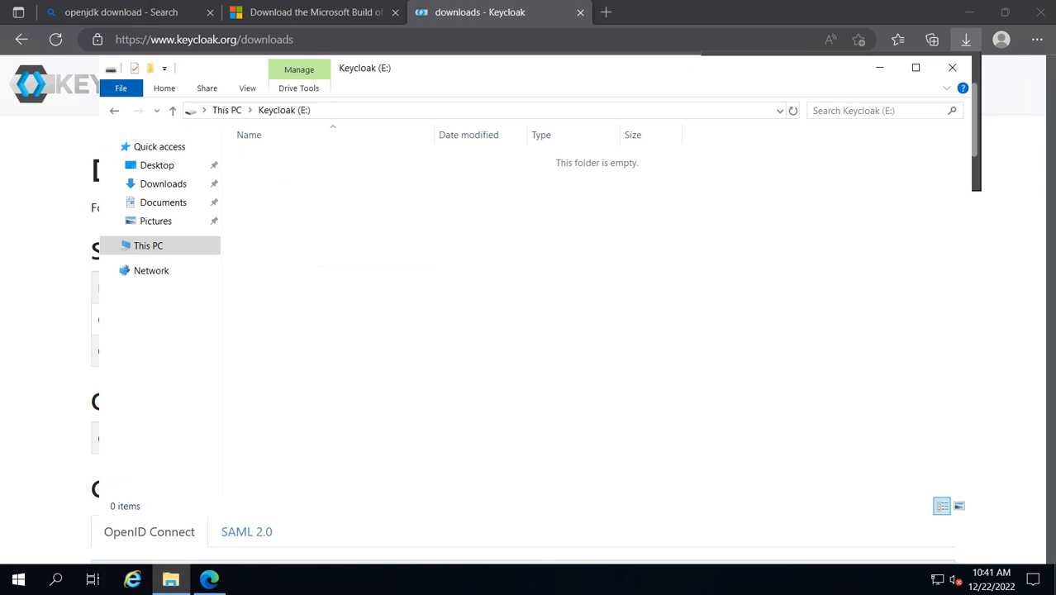
pyautogui.hotkey('ctrl', 'v')
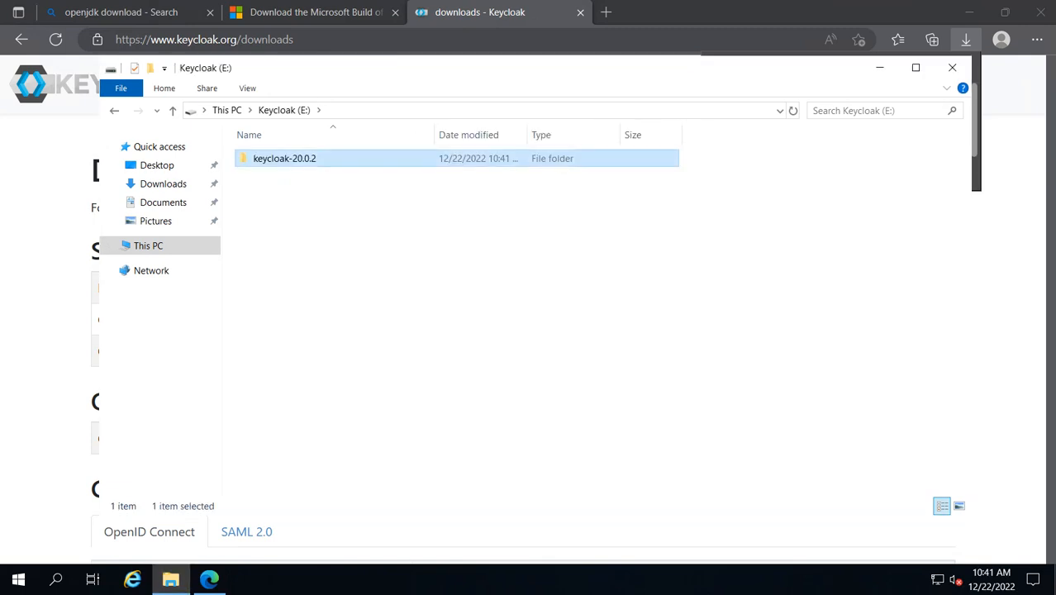
pyautogui.click(452, 298)
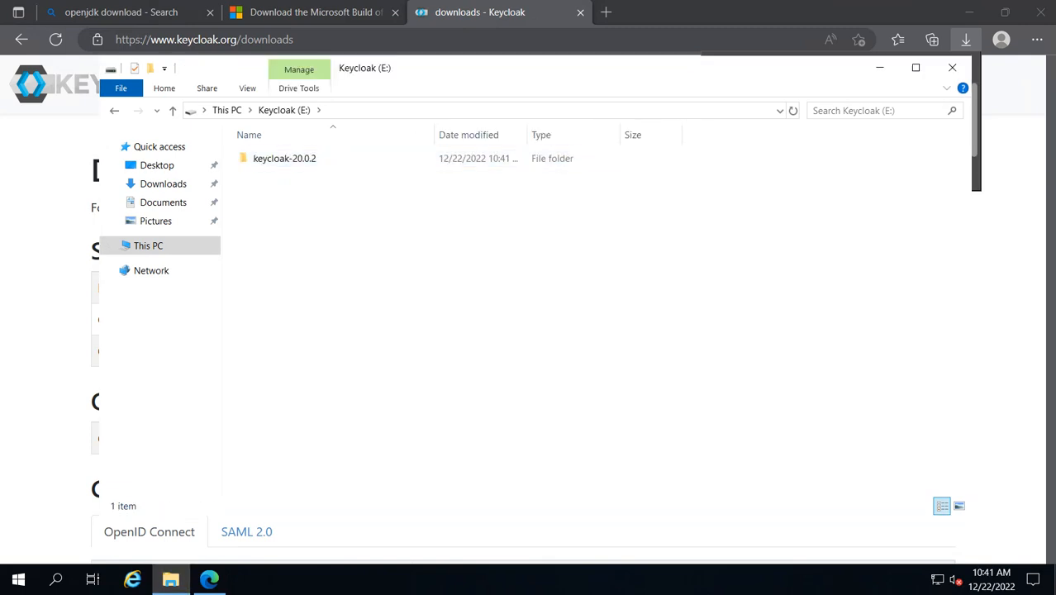
# Search for cmd and run Command Prompt as administrator.
pyautogui.press('super')
pyautogui.write('cmd')
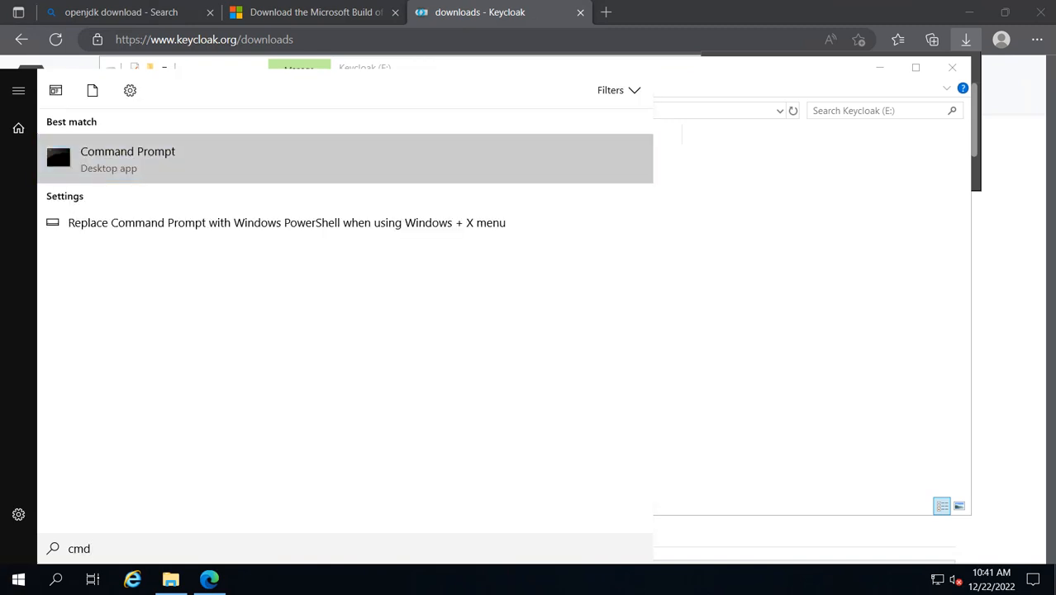
pyautogui.rightClick(188, 168)
pyautogui.click(207, 179)
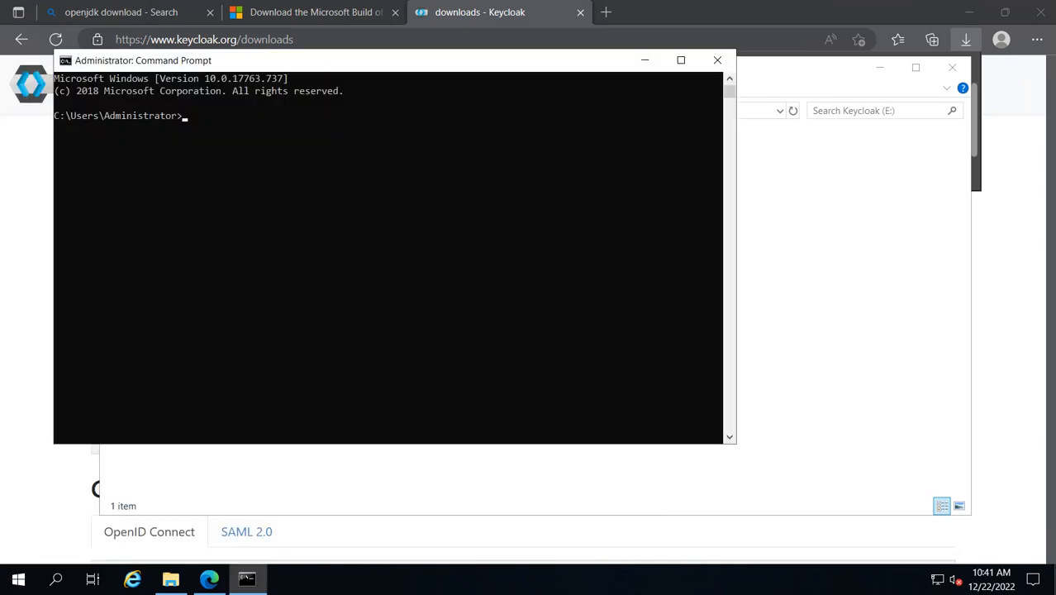
# Switch to drive E: and change into the keycloak-20.0.2 directory.
pyautogui.click(541, 276)
pyautogui.press('Escape')
pyautogui.write('e:')
pyautogui.press('Return')
pyautogui.write('cd $RECYCLE.BIN')
pyautogui.press('Tab')
pyautogui.press('Return')
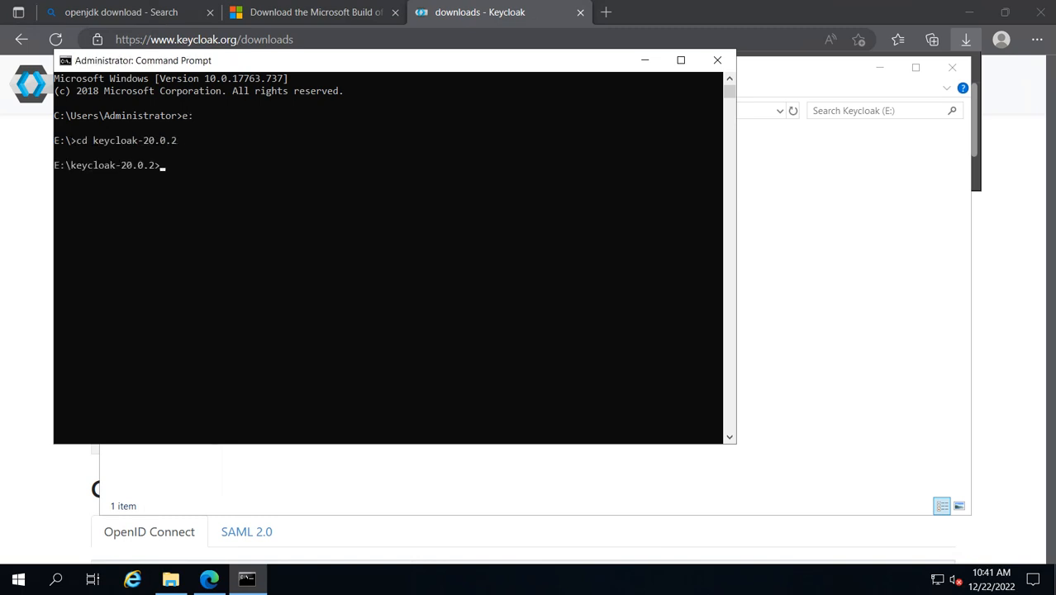
# List the Keycloak directory contents with dir and change into the bin folder.
pyautogui.write('dir')
pyautogui.press('Return')
pyautogui.write('cd ')
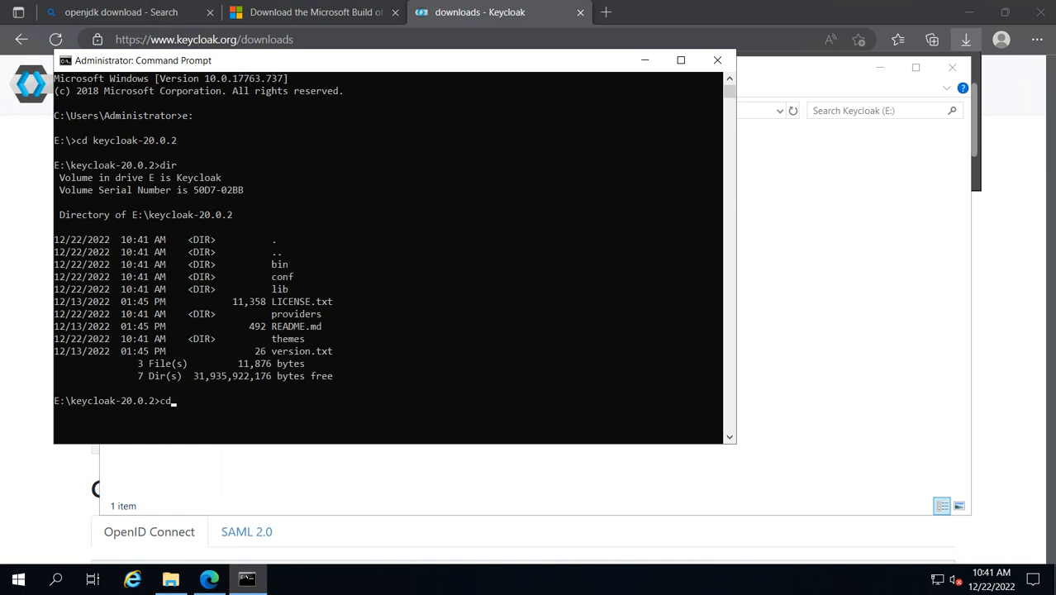
pyautogui.write('bin')
pyautogui.press('Return')
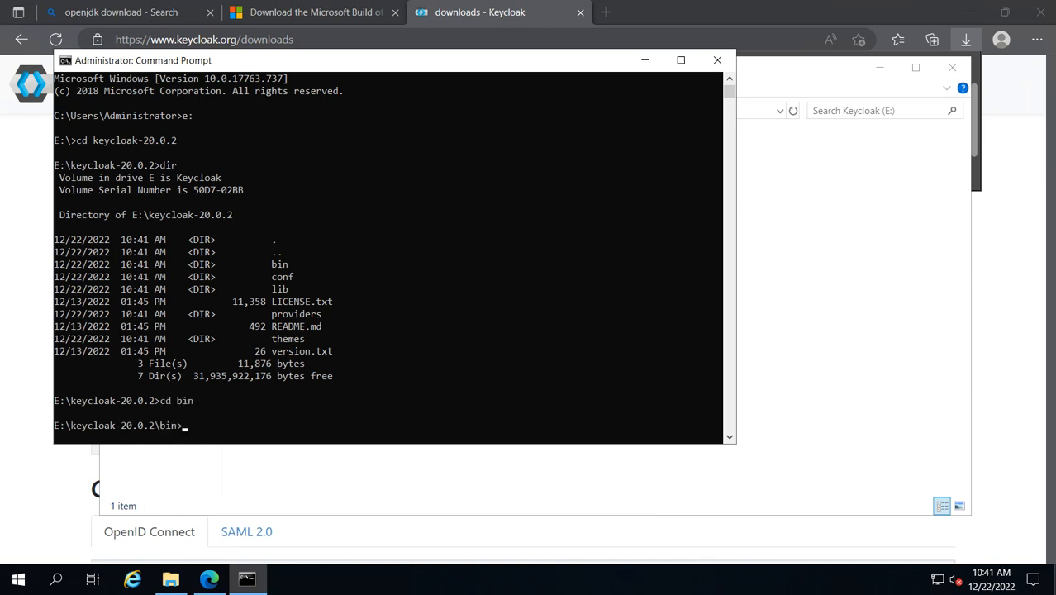
# Run kc.bat start-dev to start Keycloak in development mode and maximize the console window.
pyautogui.write('kc.bat start-dev')
pyautogui.press('Return')
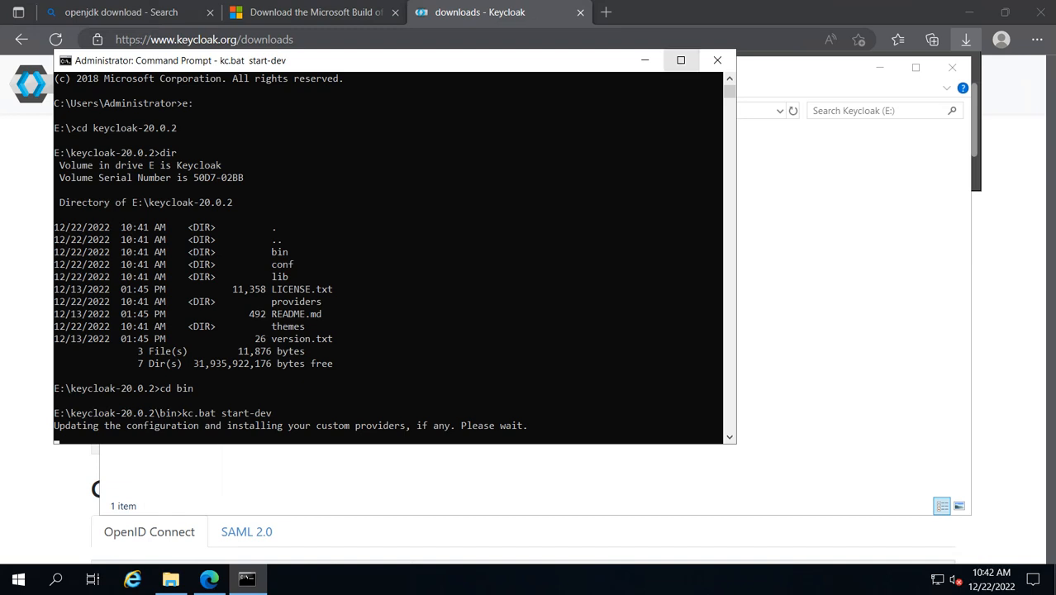
pyautogui.click(681, 59)
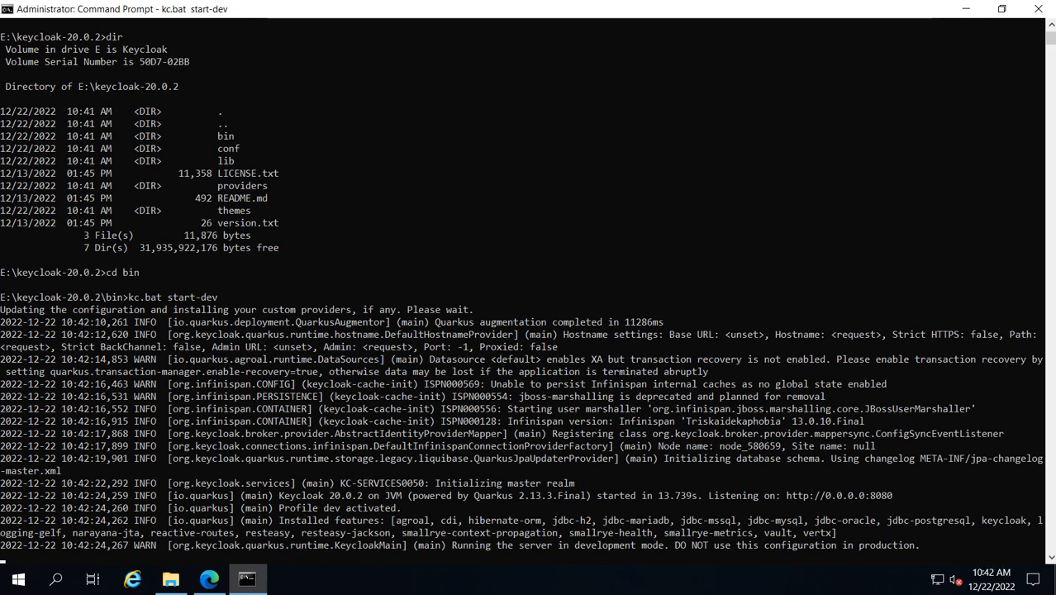
# Open a new browser tab and browse to localhost:8080.
pyautogui.click(209, 578)
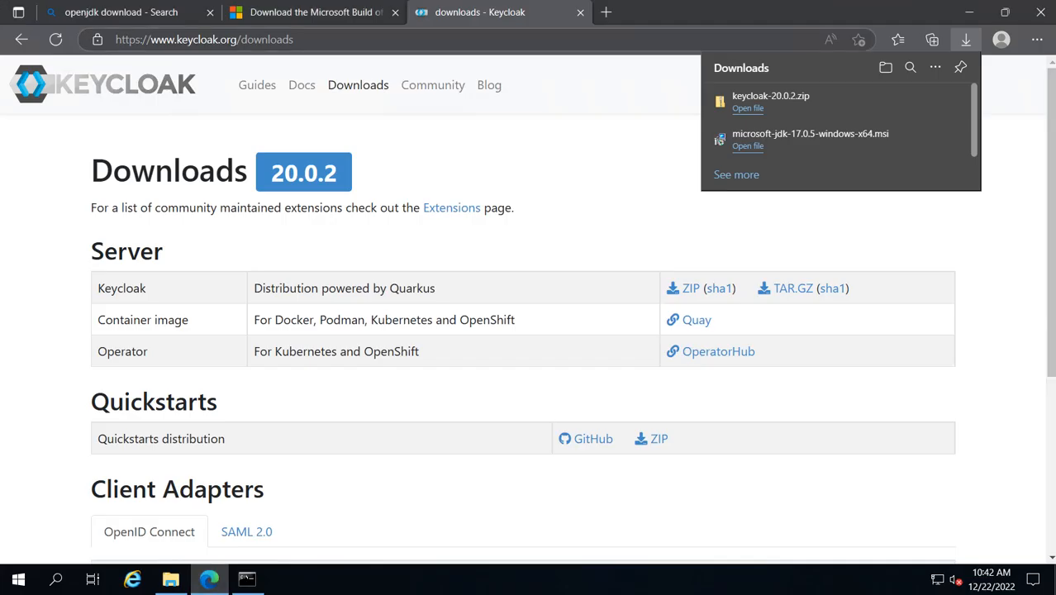
pyautogui.click(607, 11)
pyautogui.write('lo')
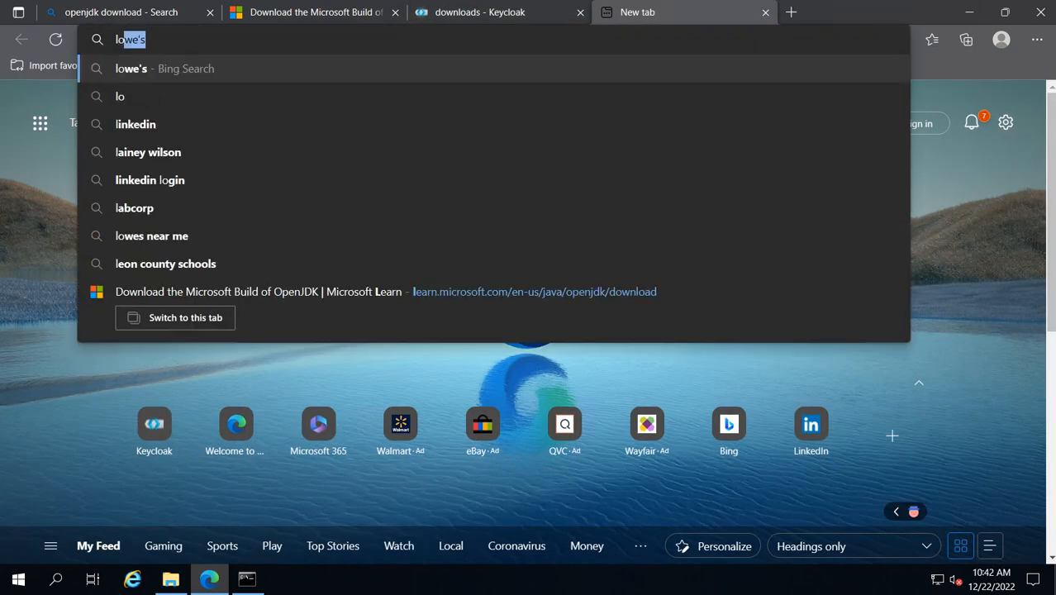
pyautogui.write('calhost')
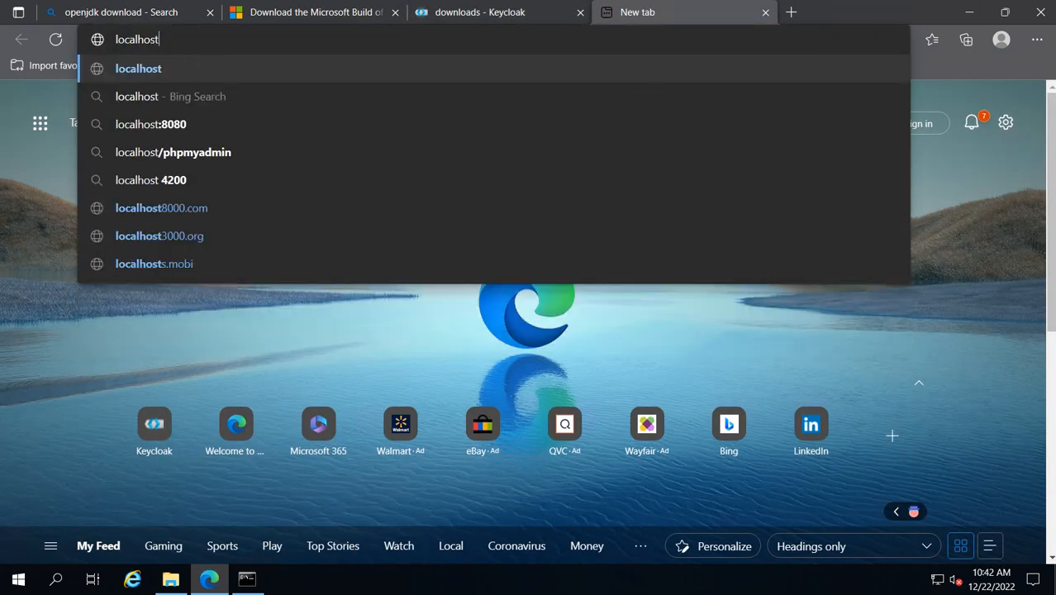
pyautogui.press('Return')
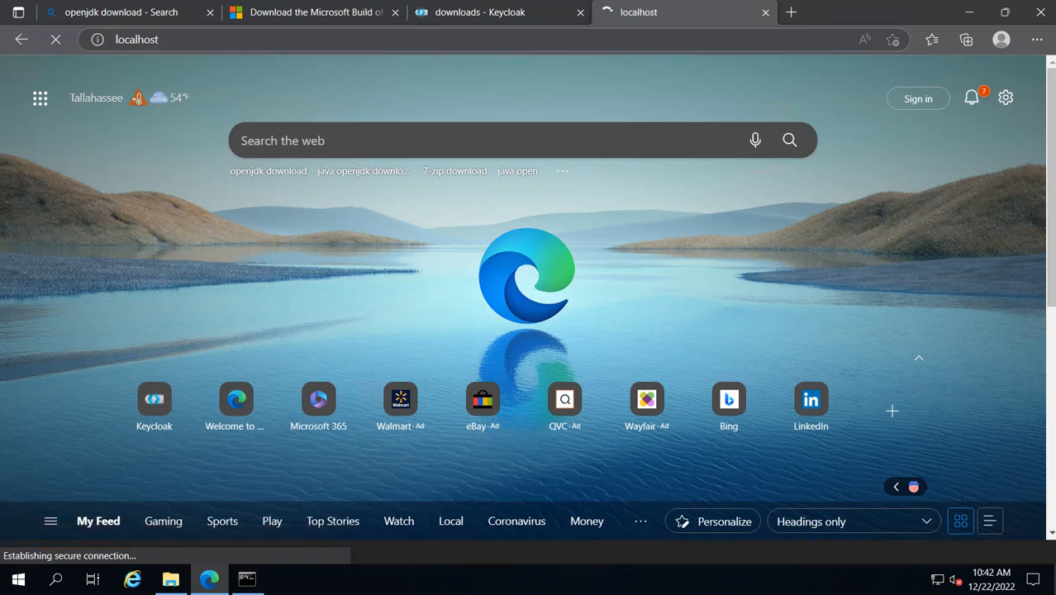
pyautogui.click(137, 40)
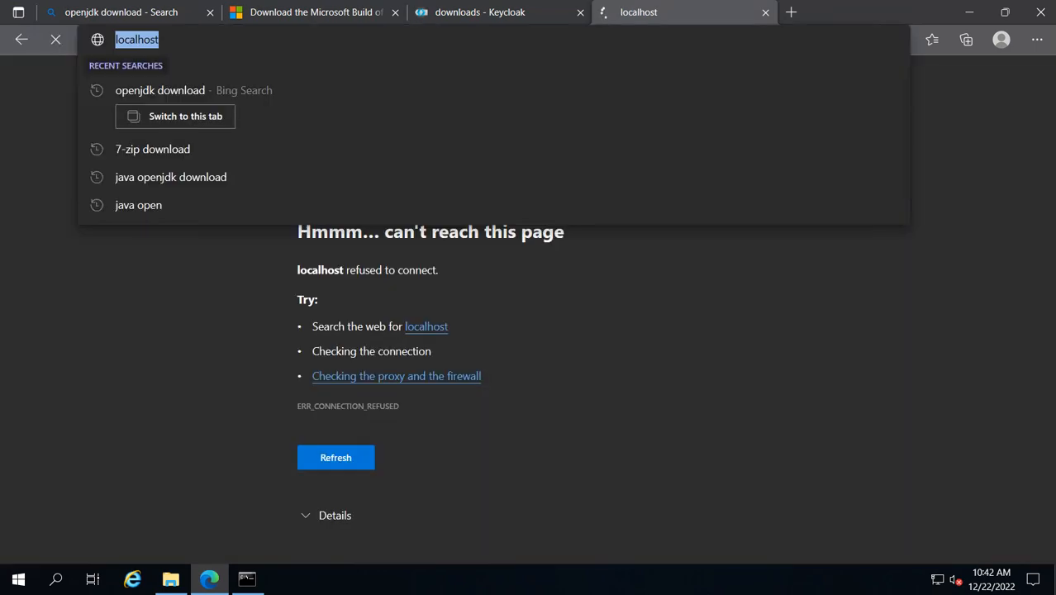
pyautogui.click(160, 40)
pyautogui.write(':8080')
pyautogui.press('Return')
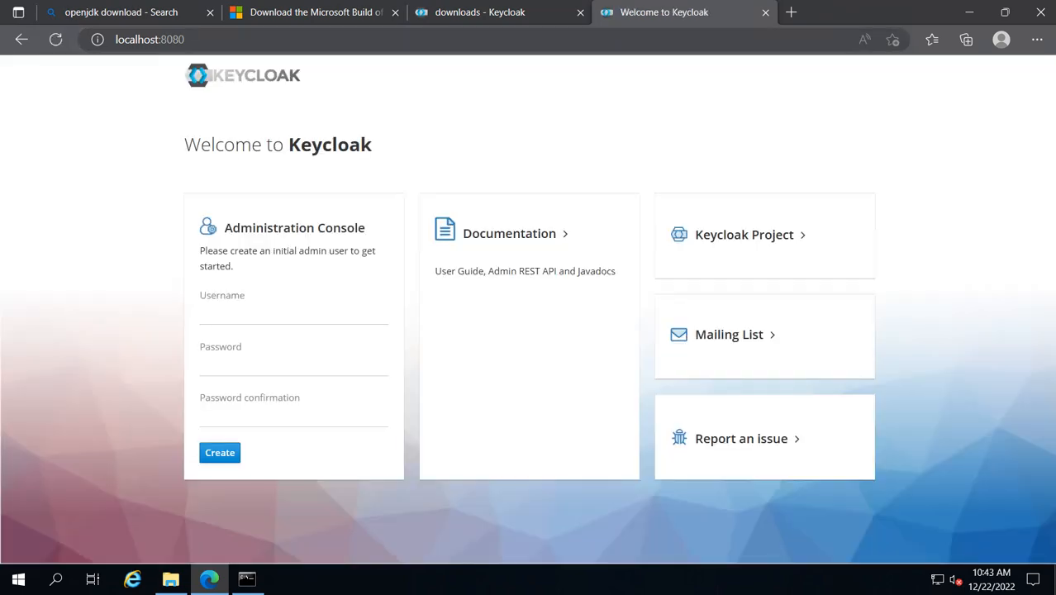
# Create the initial admin user named admin, entering and confirming its password, and decline saving the password.
pyautogui.click(248, 314)
pyautogui.write('admin')
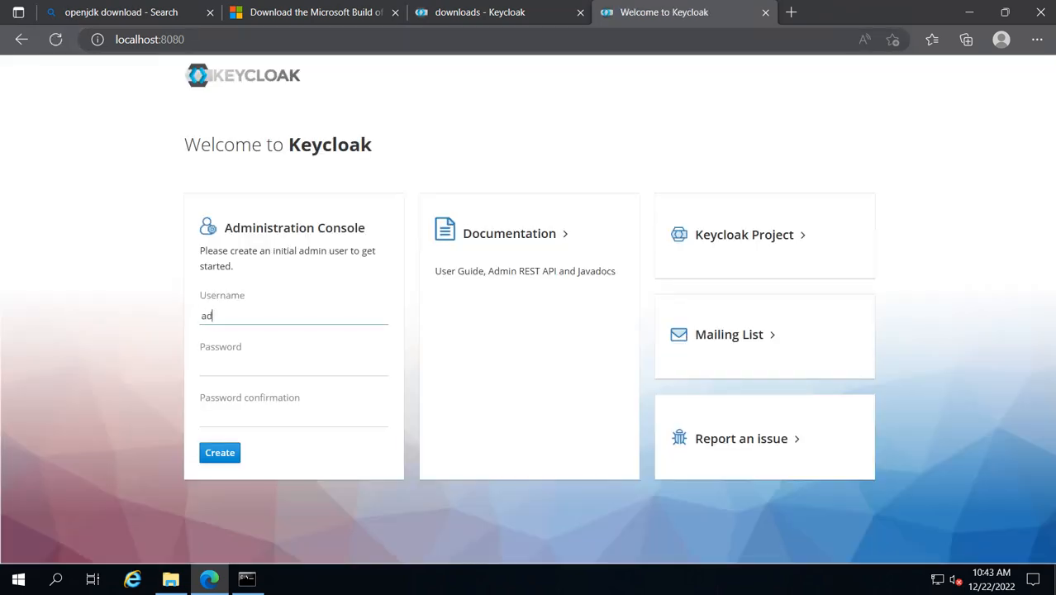
pyautogui.press('Tab')
pyautogui.write('password')
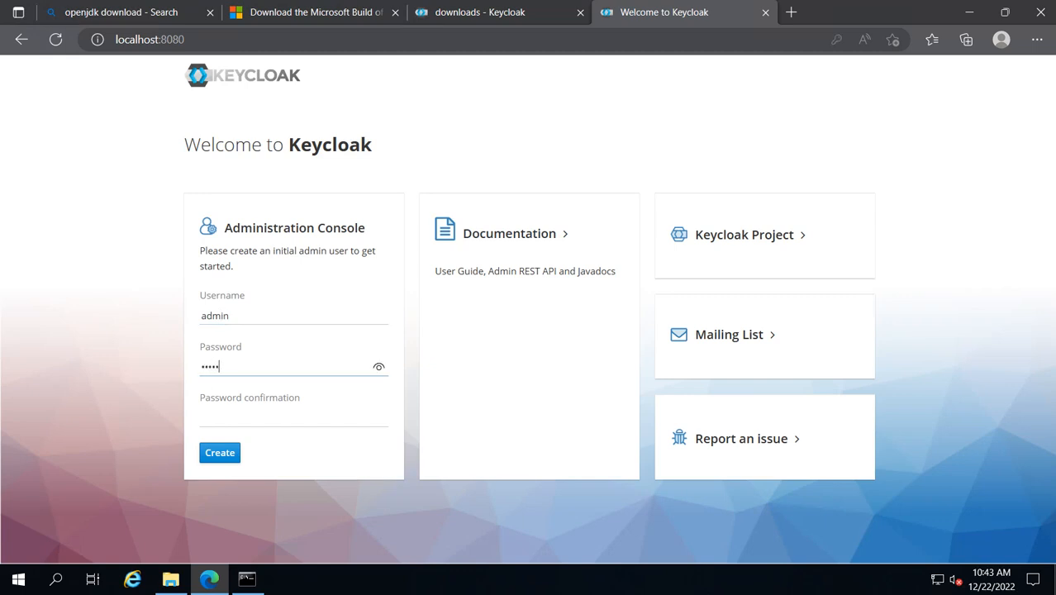
pyautogui.press('Tab')
pyautogui.write('passwor')
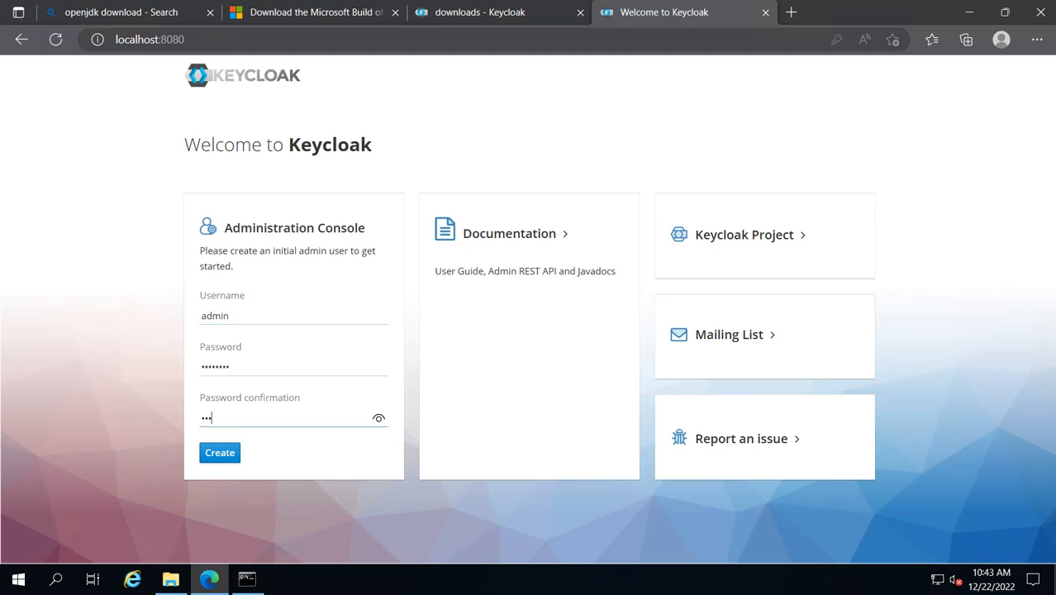
pyautogui.write('d')
pyautogui.press('Return')
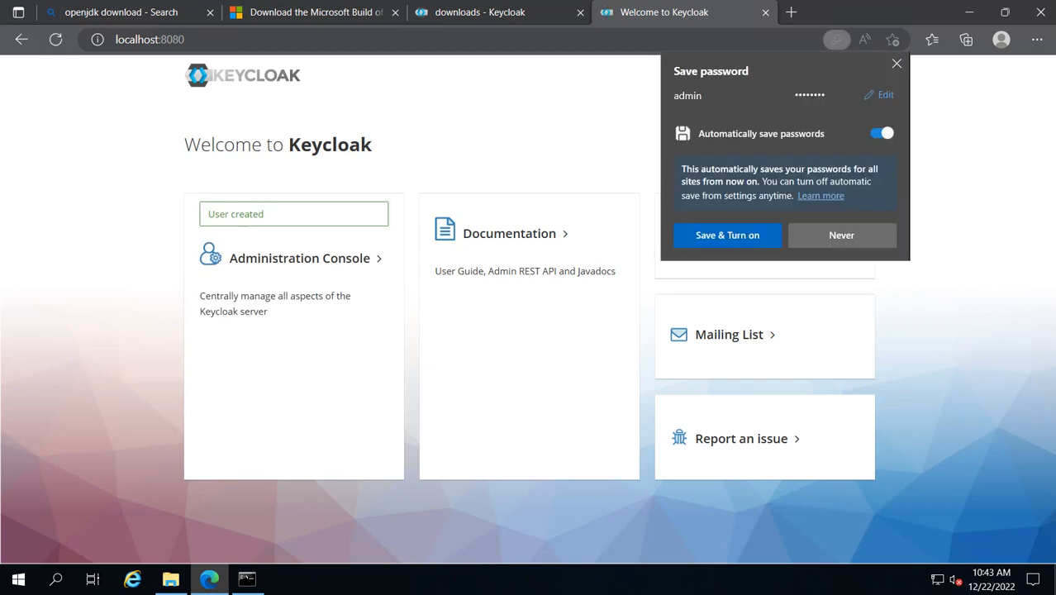
pyautogui.click(841, 235)
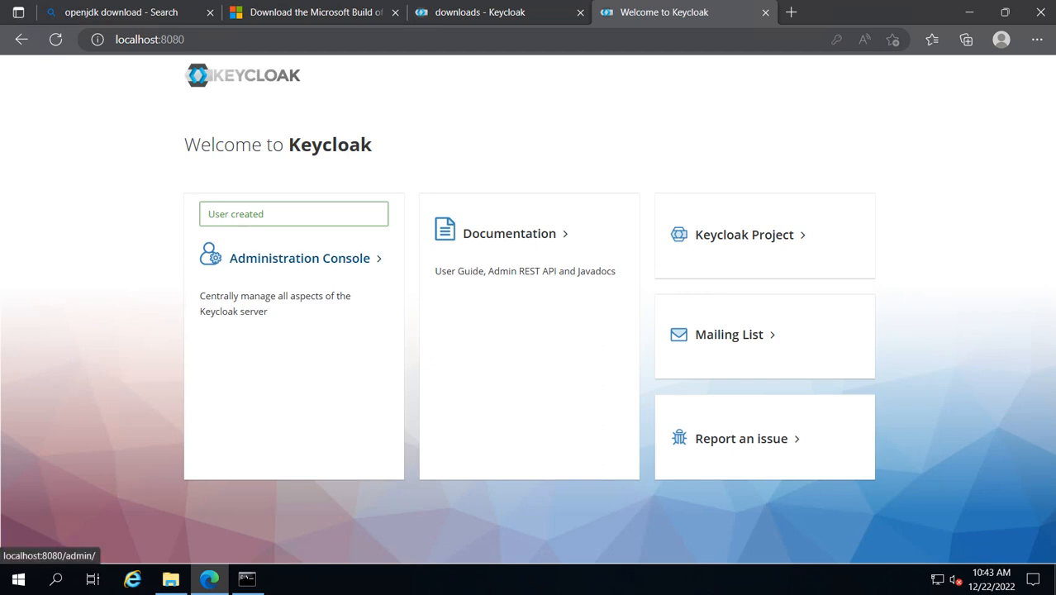
# Open the Administration Console and sign in as admin with the account password.
pyautogui.click(240, 259)
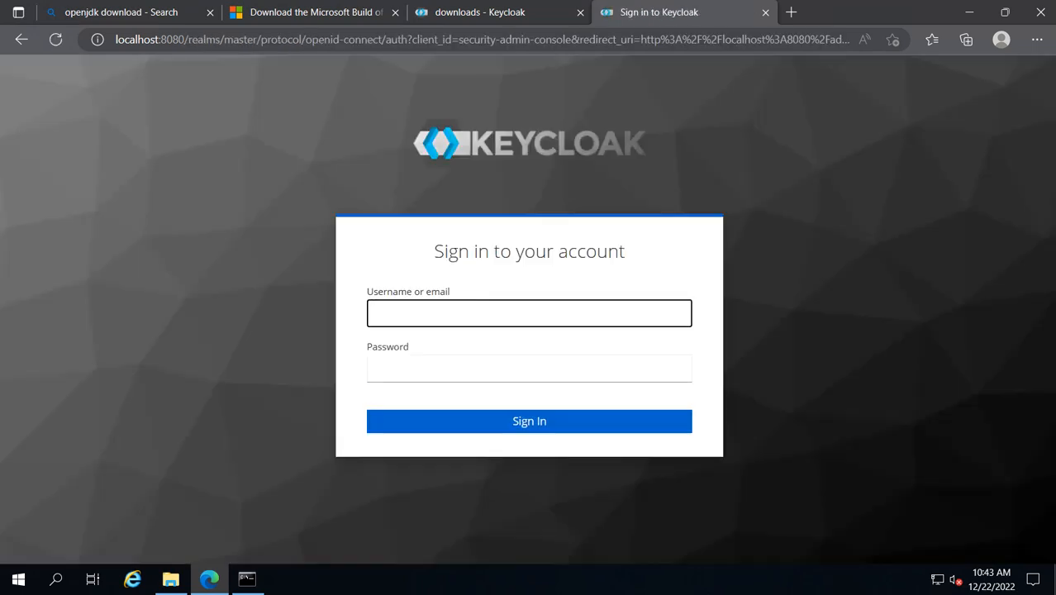
pyautogui.write('admin')
pyautogui.press('Tab')
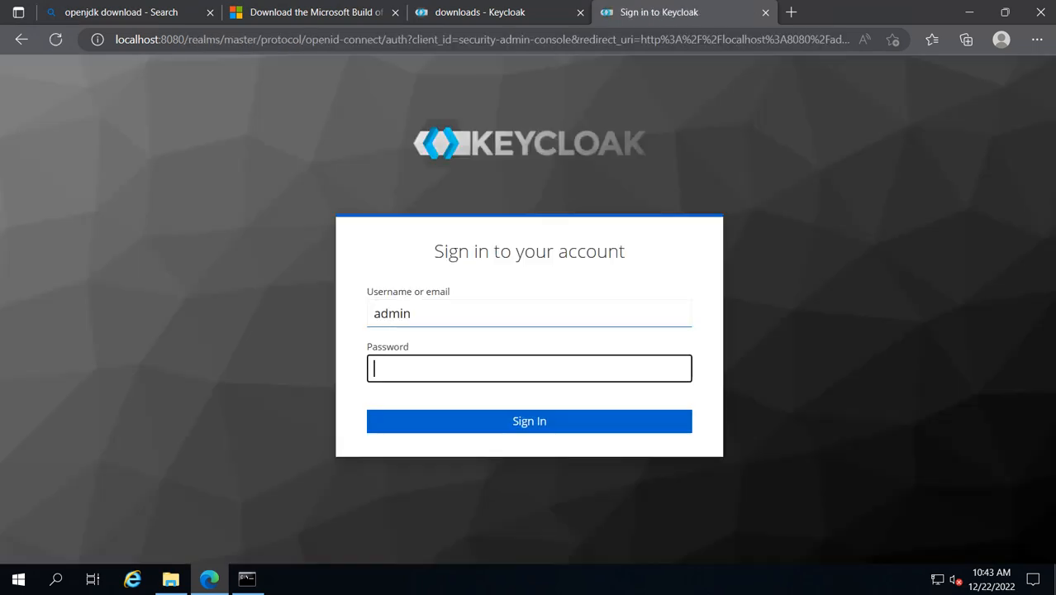
pyautogui.write('••••••••')
pyautogui.press('Return')
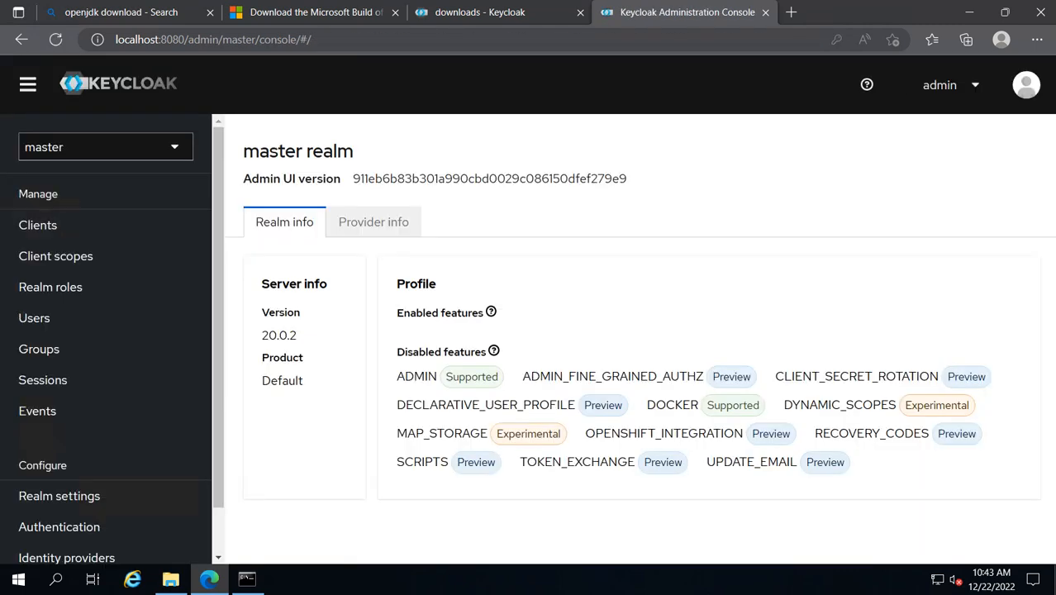
# Open the master realm's settings and view the Login tab.
pyautogui.scroll(-1, 57, 363)
pyautogui.click(59, 444)
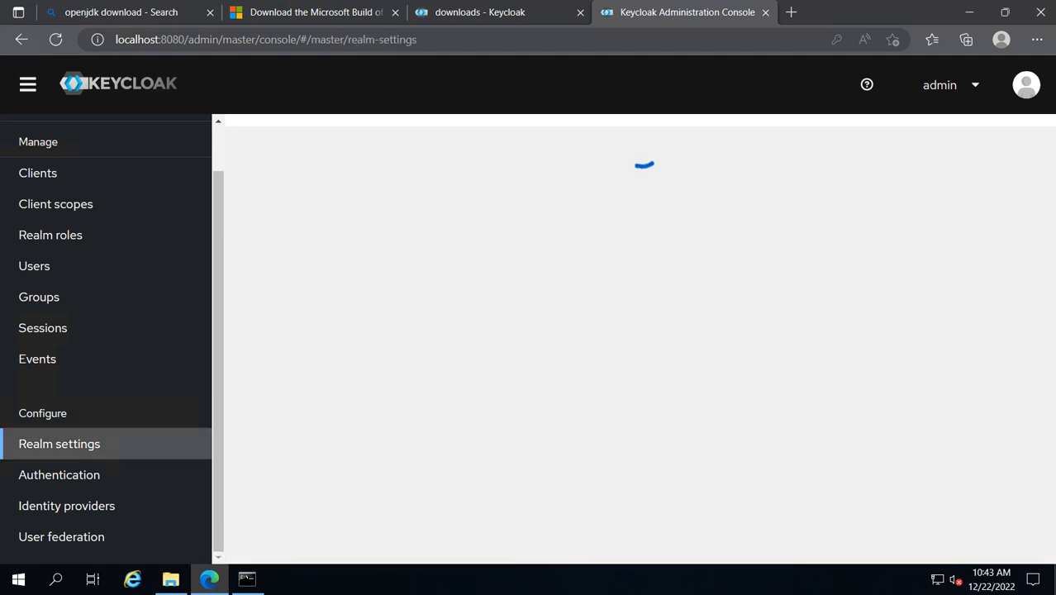
pyautogui.click(369, 219)
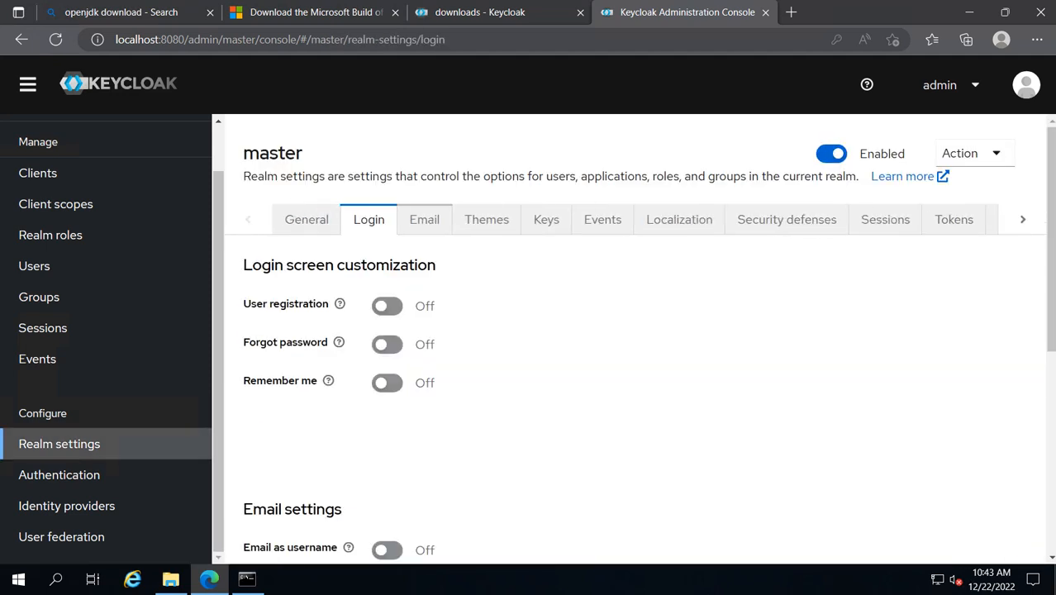
# Open the admin-cli client's settings from the Clients list.
pyautogui.click(38, 173)
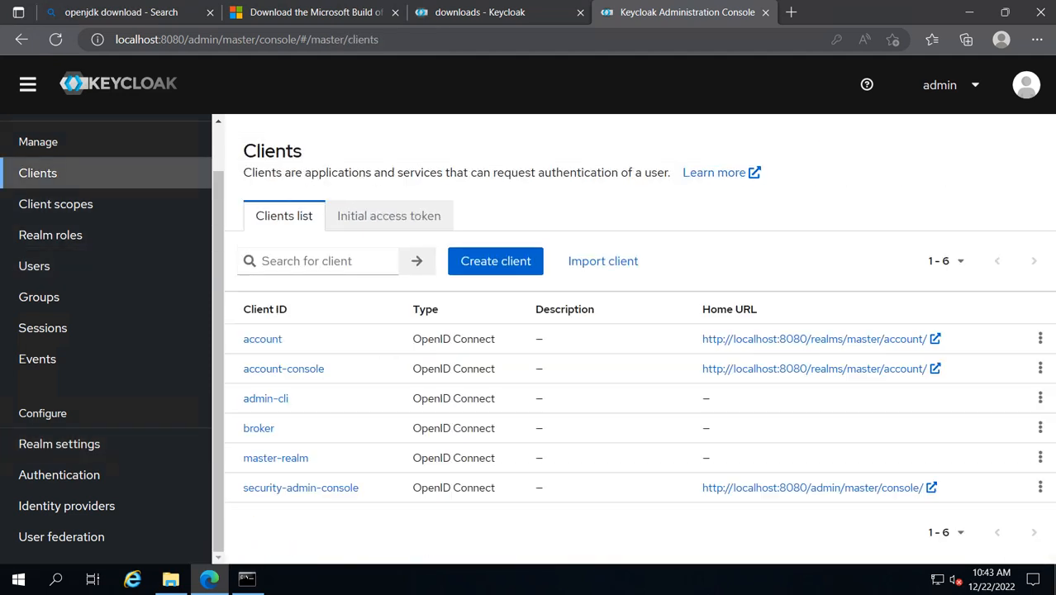
pyautogui.click(265, 399)
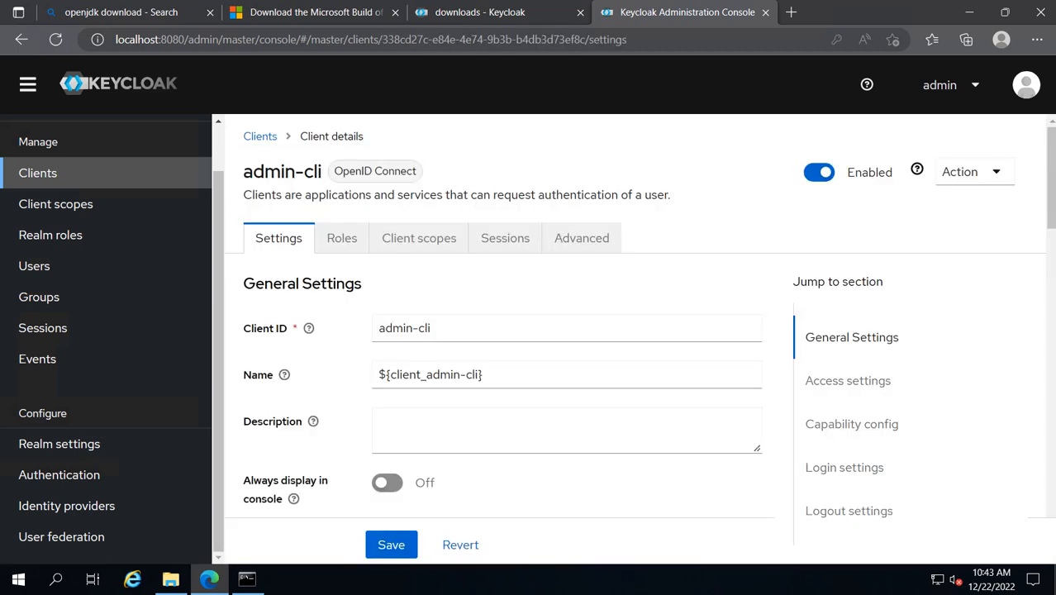
pyautogui.scroll(-2, 566, 294)
pyautogui.scroll(2, 565, 297)
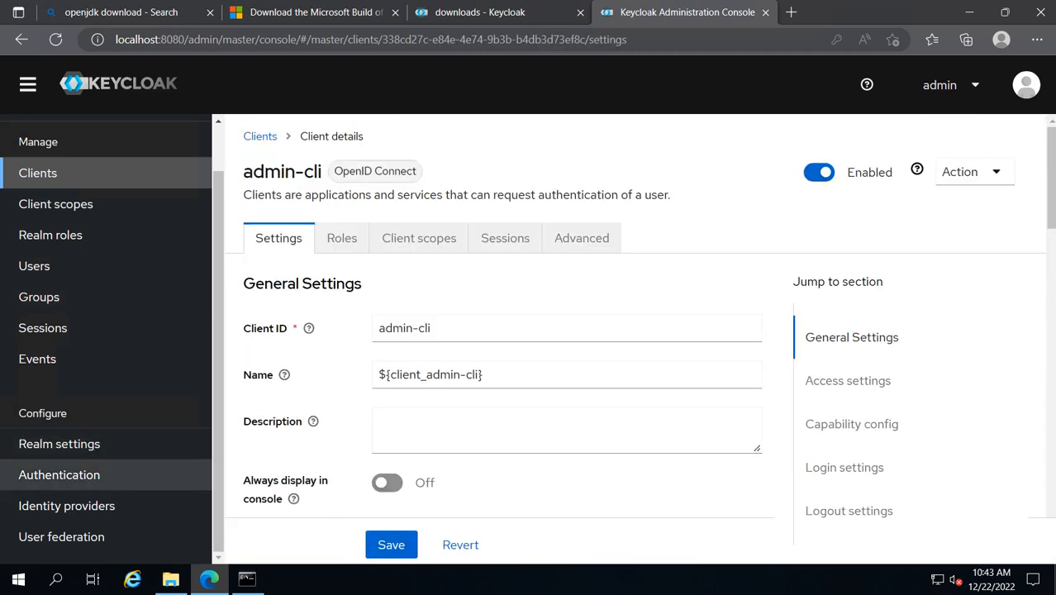
# Browse the Identity providers page, then return to the Clients list.
pyautogui.click(66, 506)
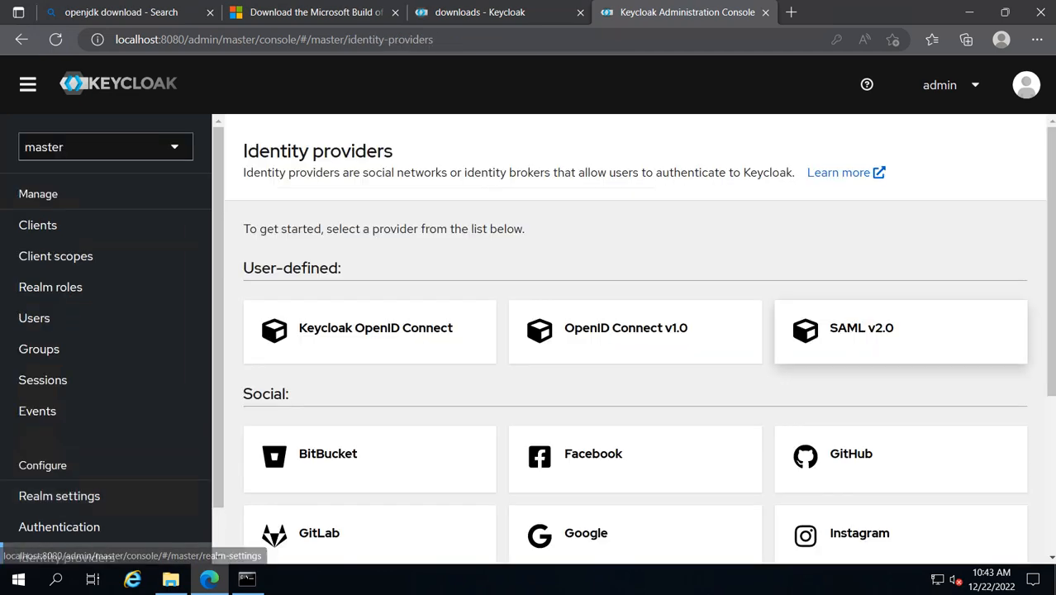
pyautogui.scroll(-1, 901, 338)
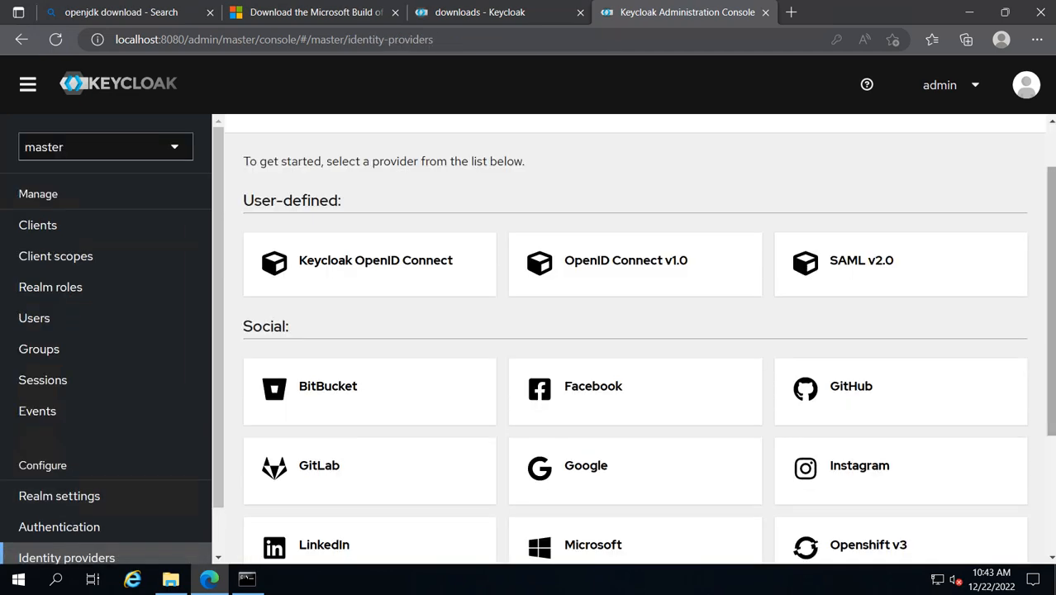
pyautogui.moveTo(1051, 302); pyautogui.dragTo(1050, 263)
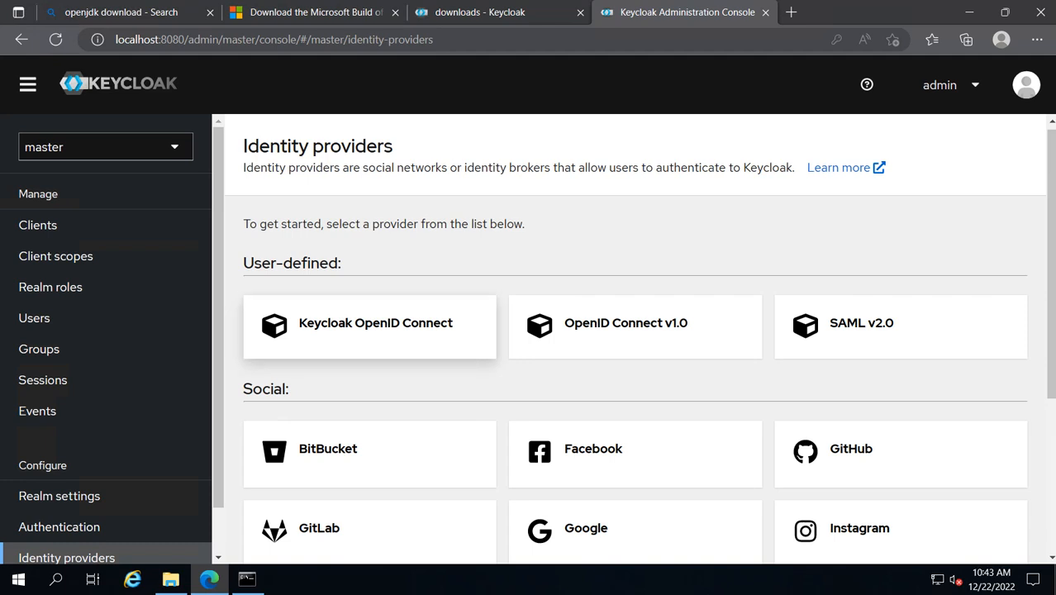
pyautogui.click(106, 146)
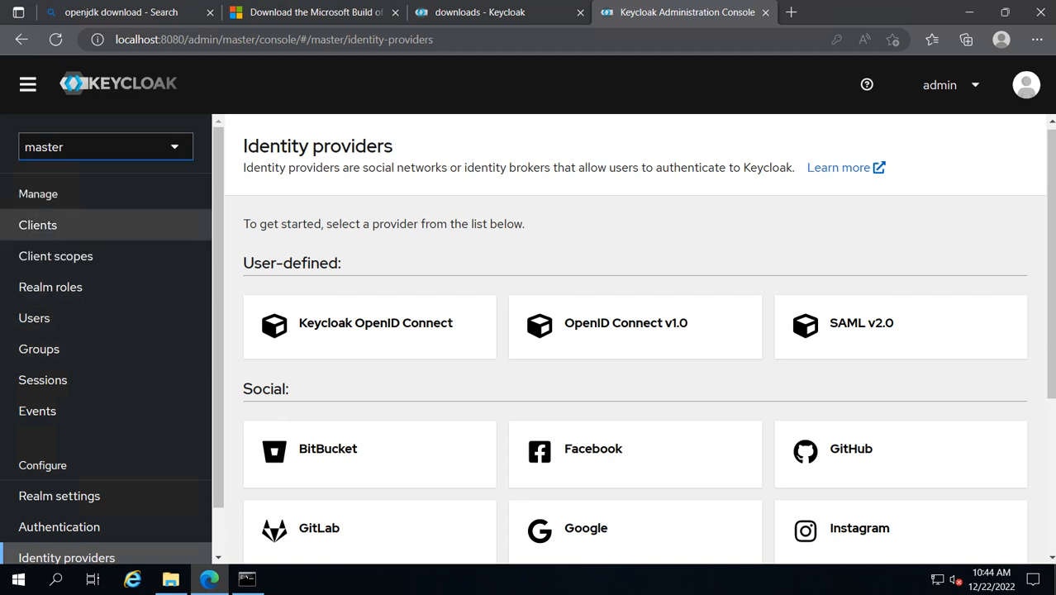
pyautogui.click(38, 224)
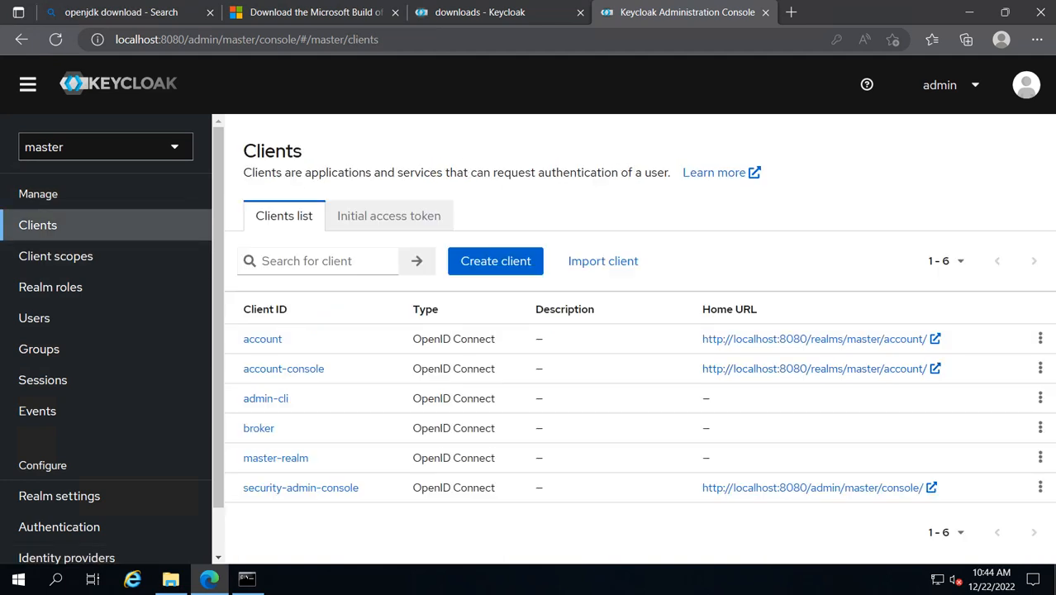